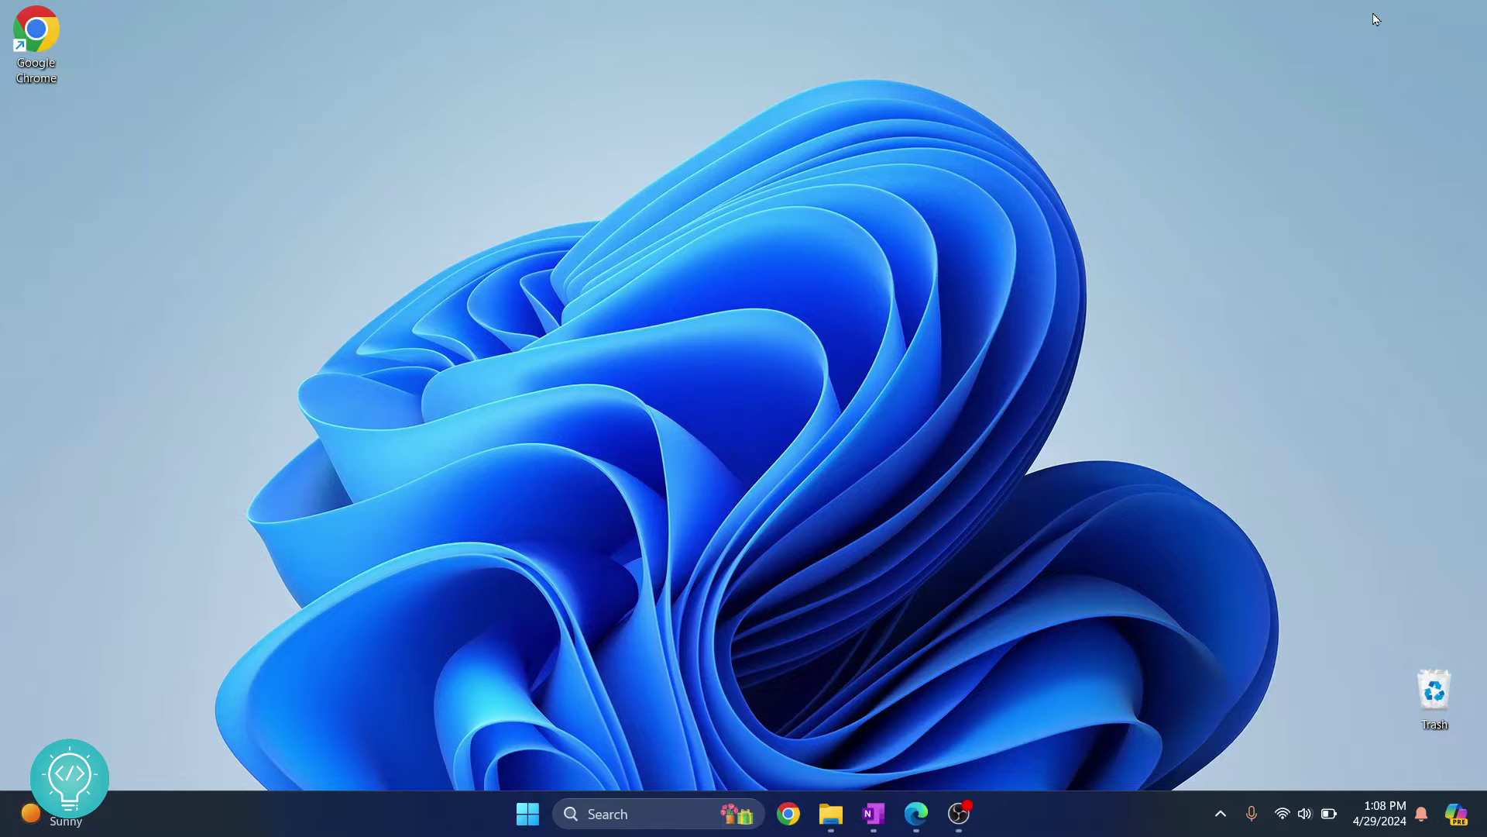
Step: Launch Command Prompt from the Start search with 'cmd'
key("super")
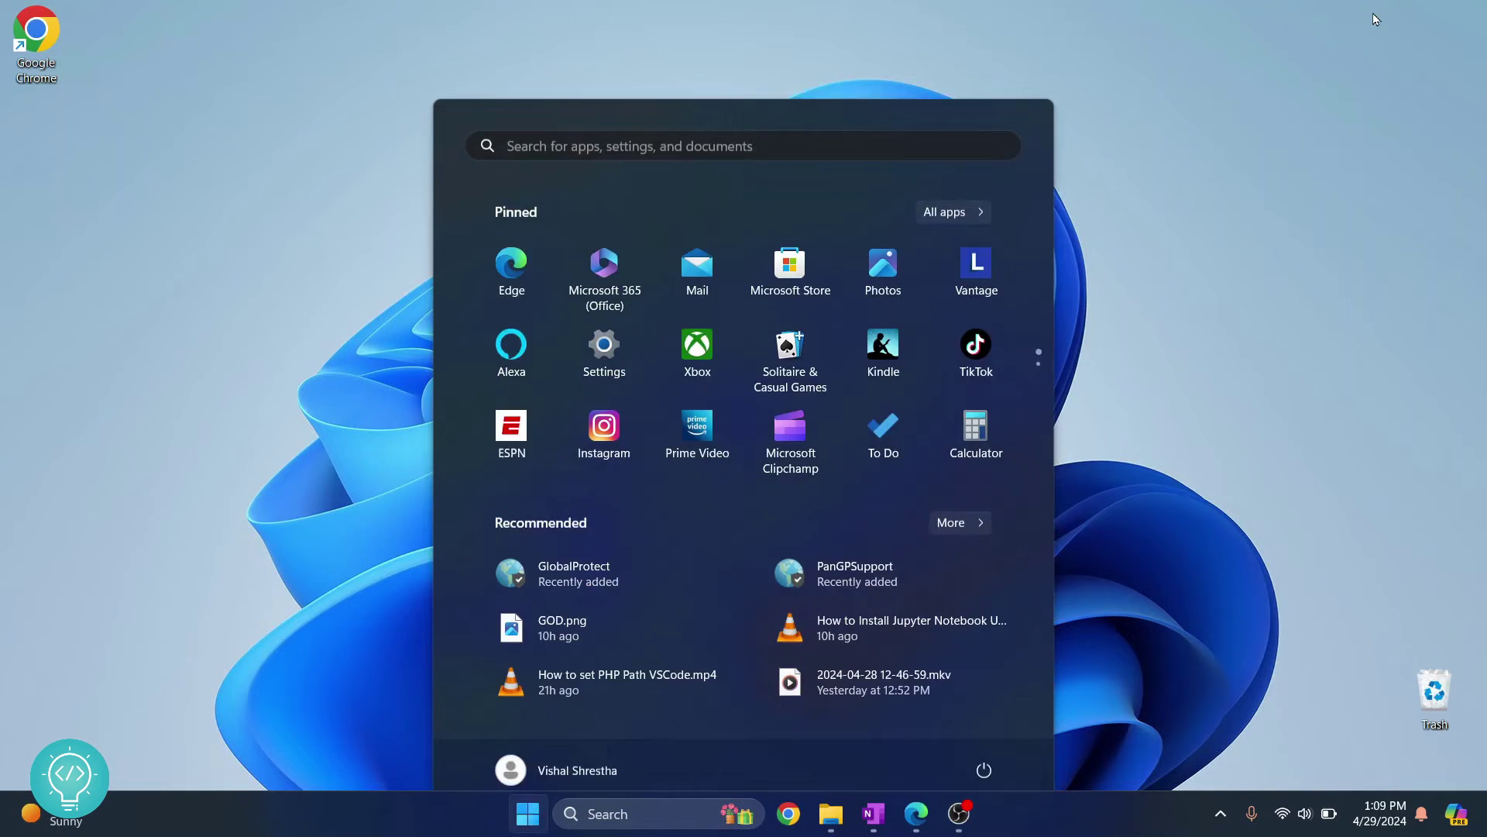
type("cmd")
key("Return")
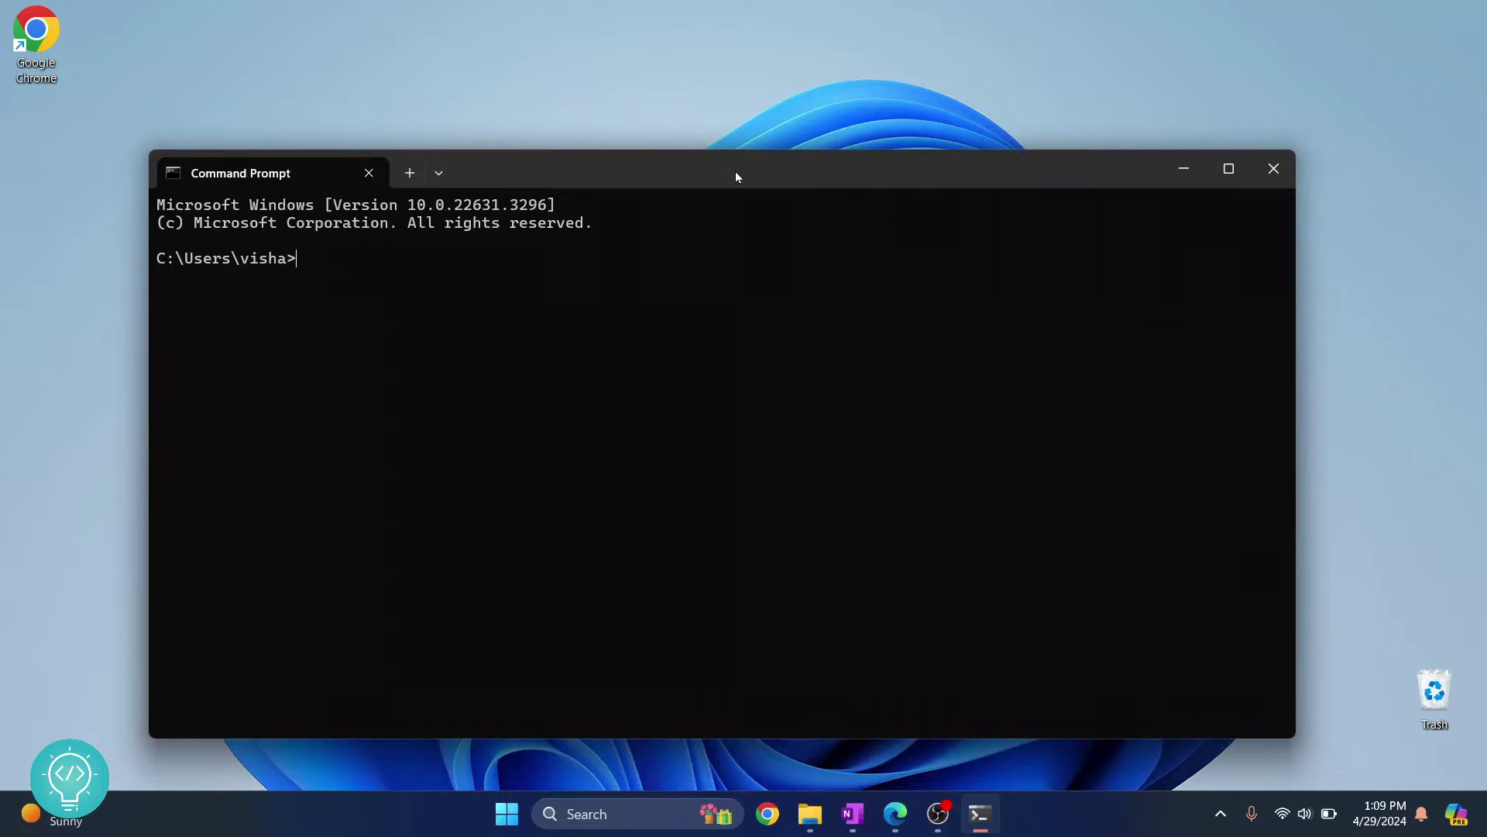
Step: Run pip and highlight its 'not recognized as an internal or external command' error
left_click_drag(736, 171, 740, 154)
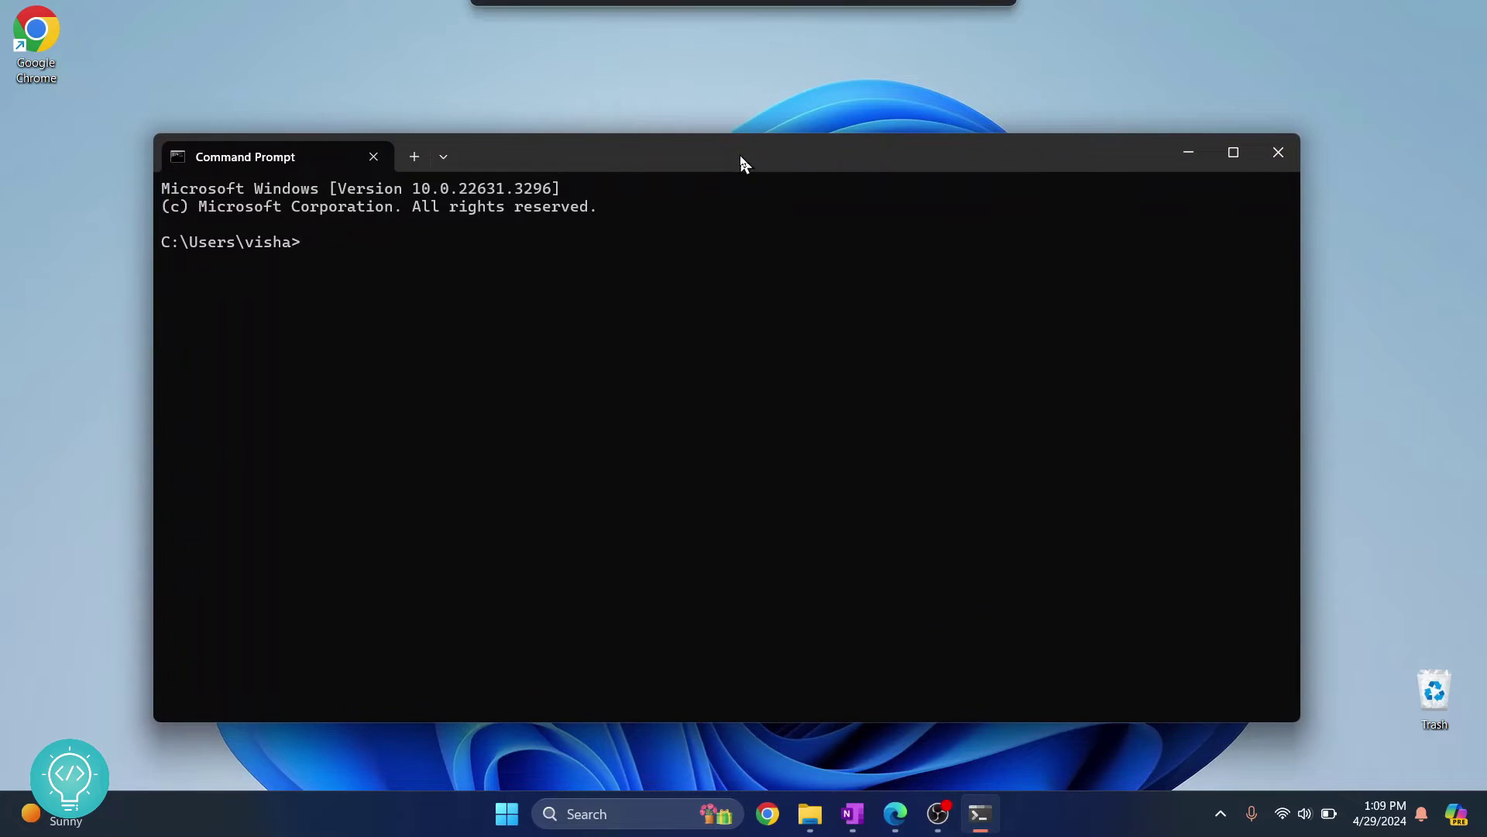
type("pip")
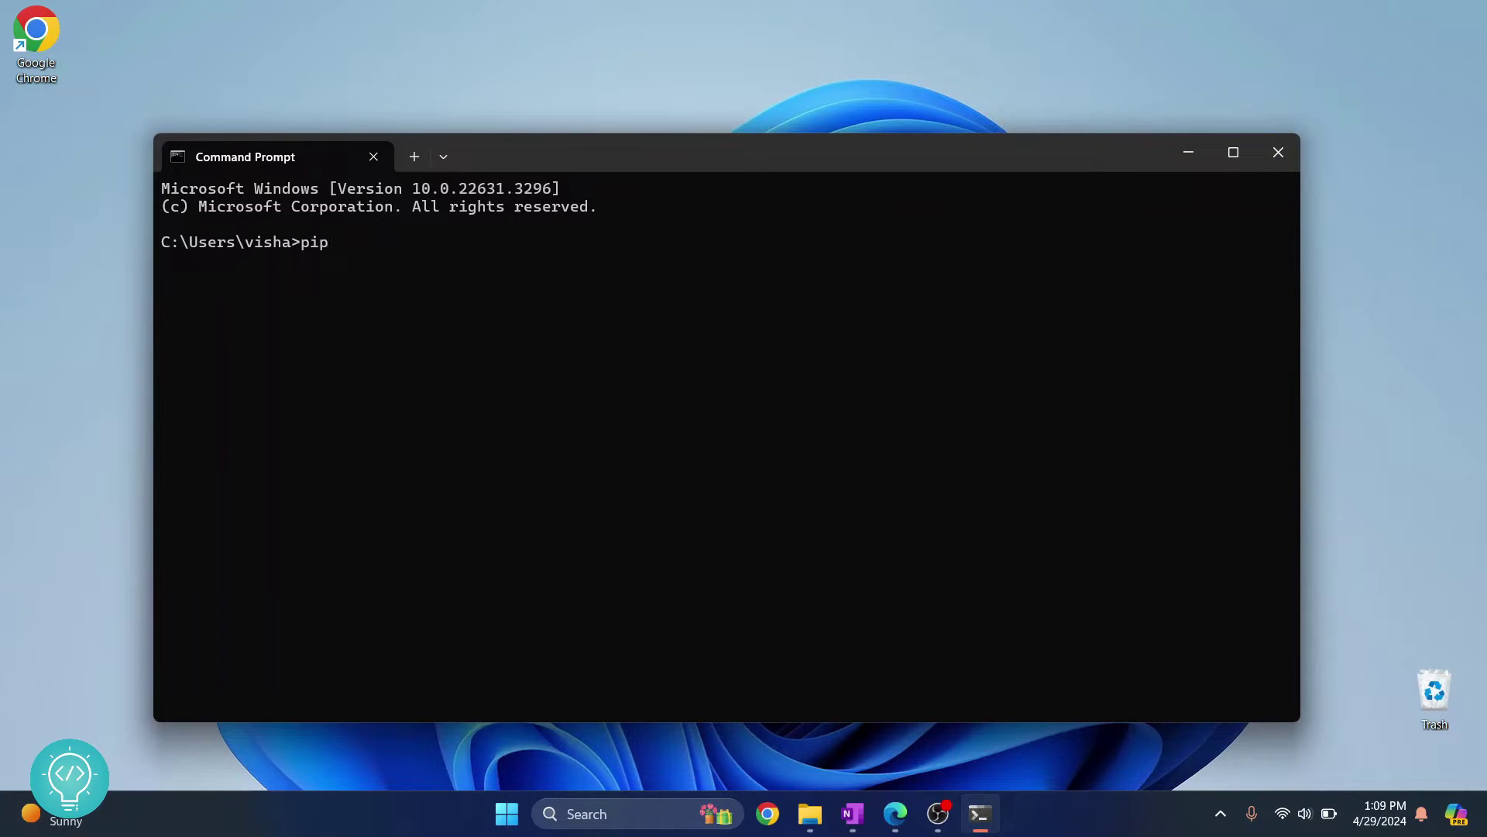
key("Return")
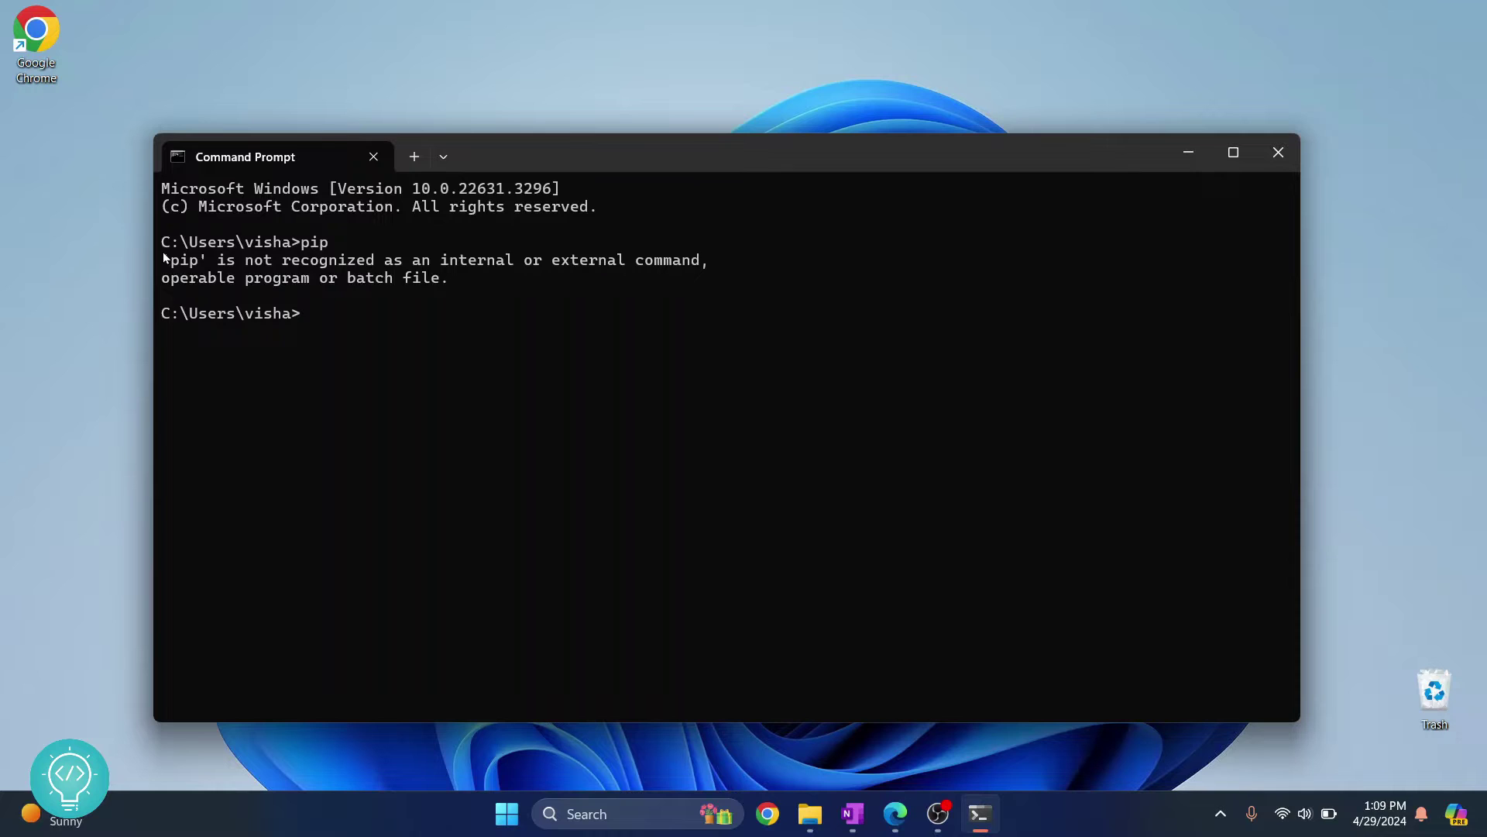
left_click_drag(162, 241, 451, 279)
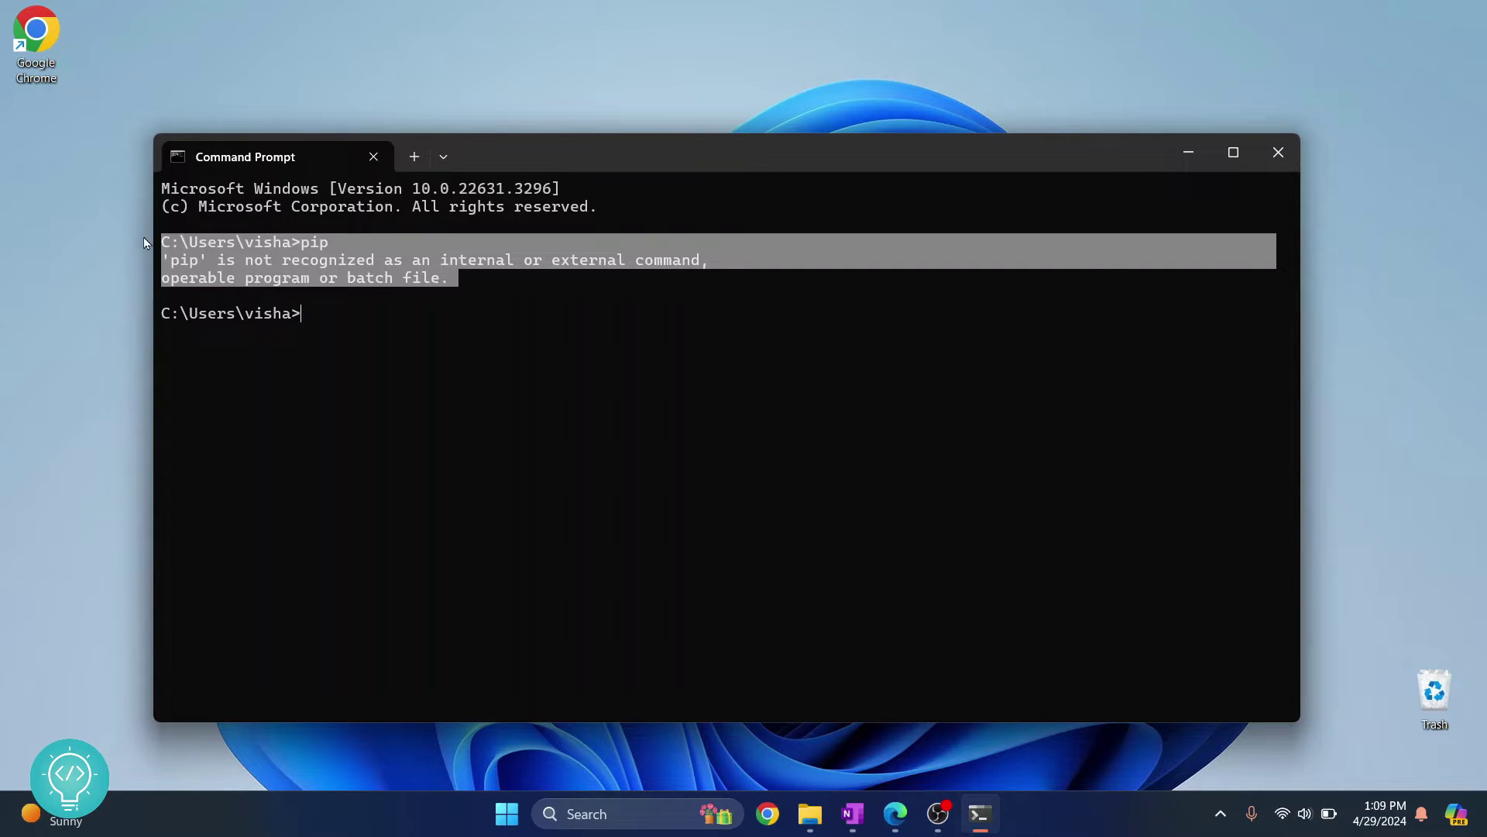
left_click(344, 276)
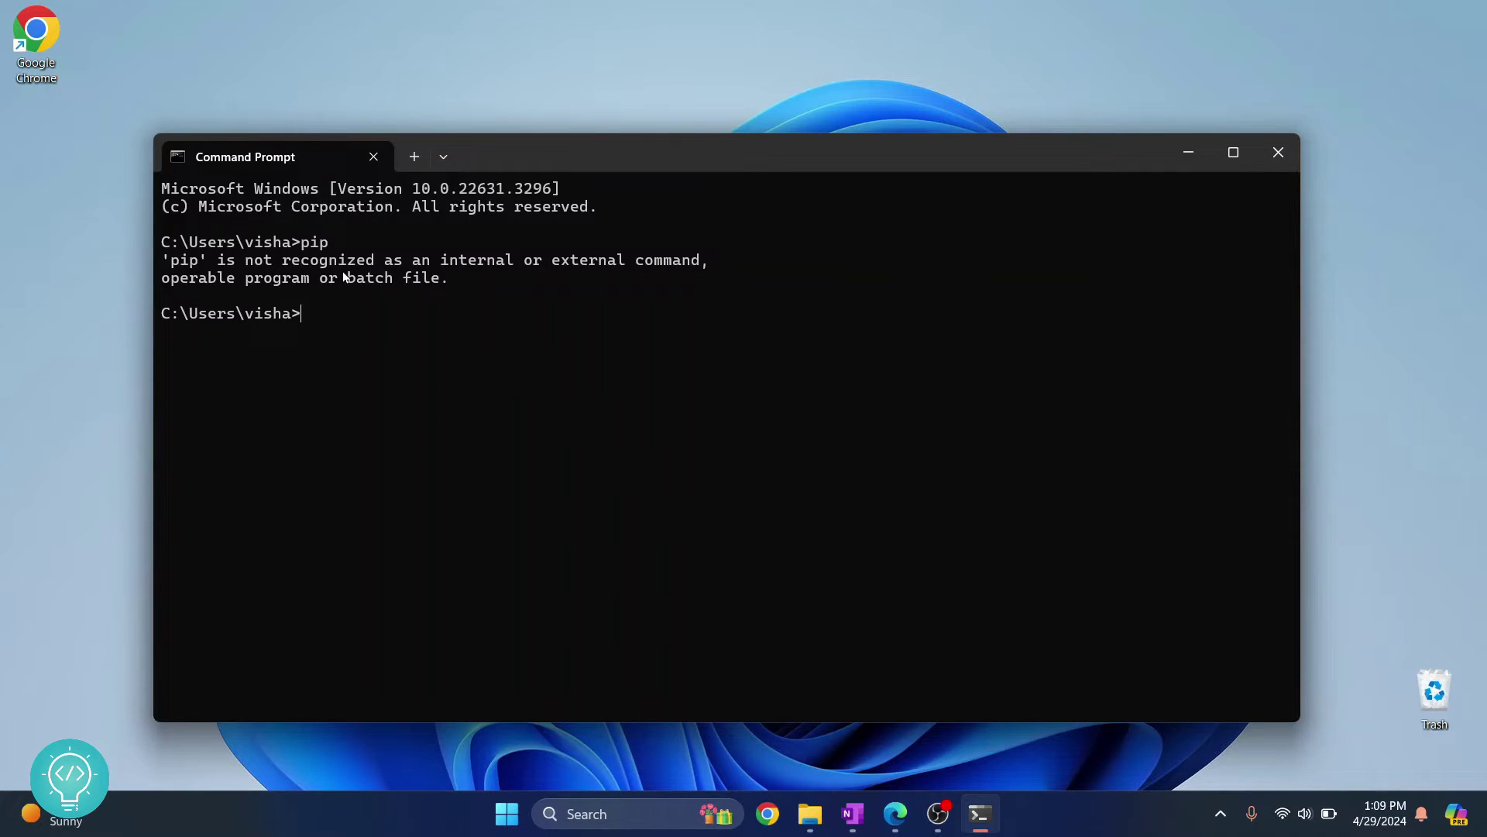
left_click_drag(450, 283, 162, 262)
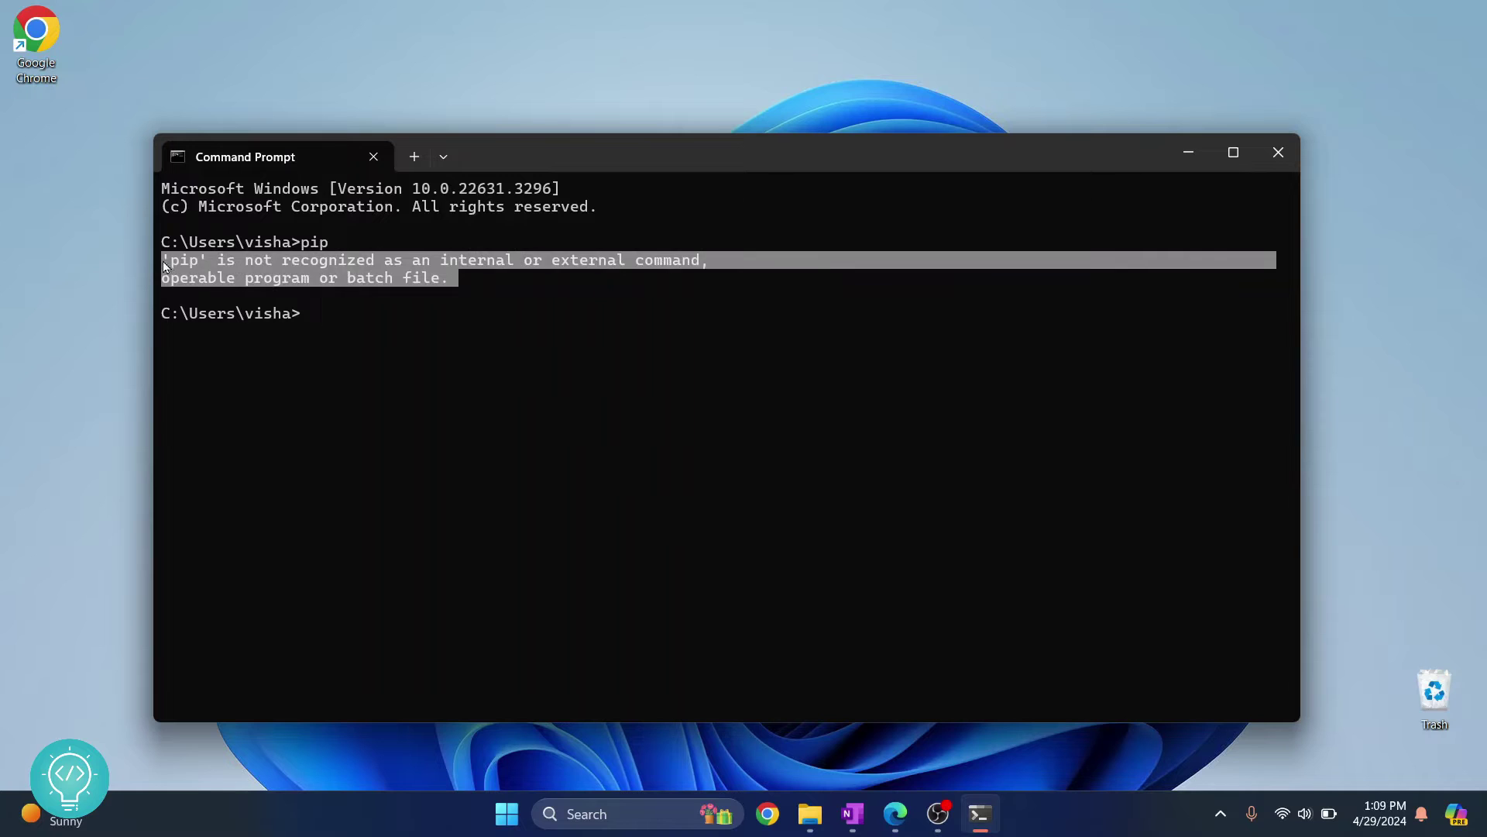
type("pyt")
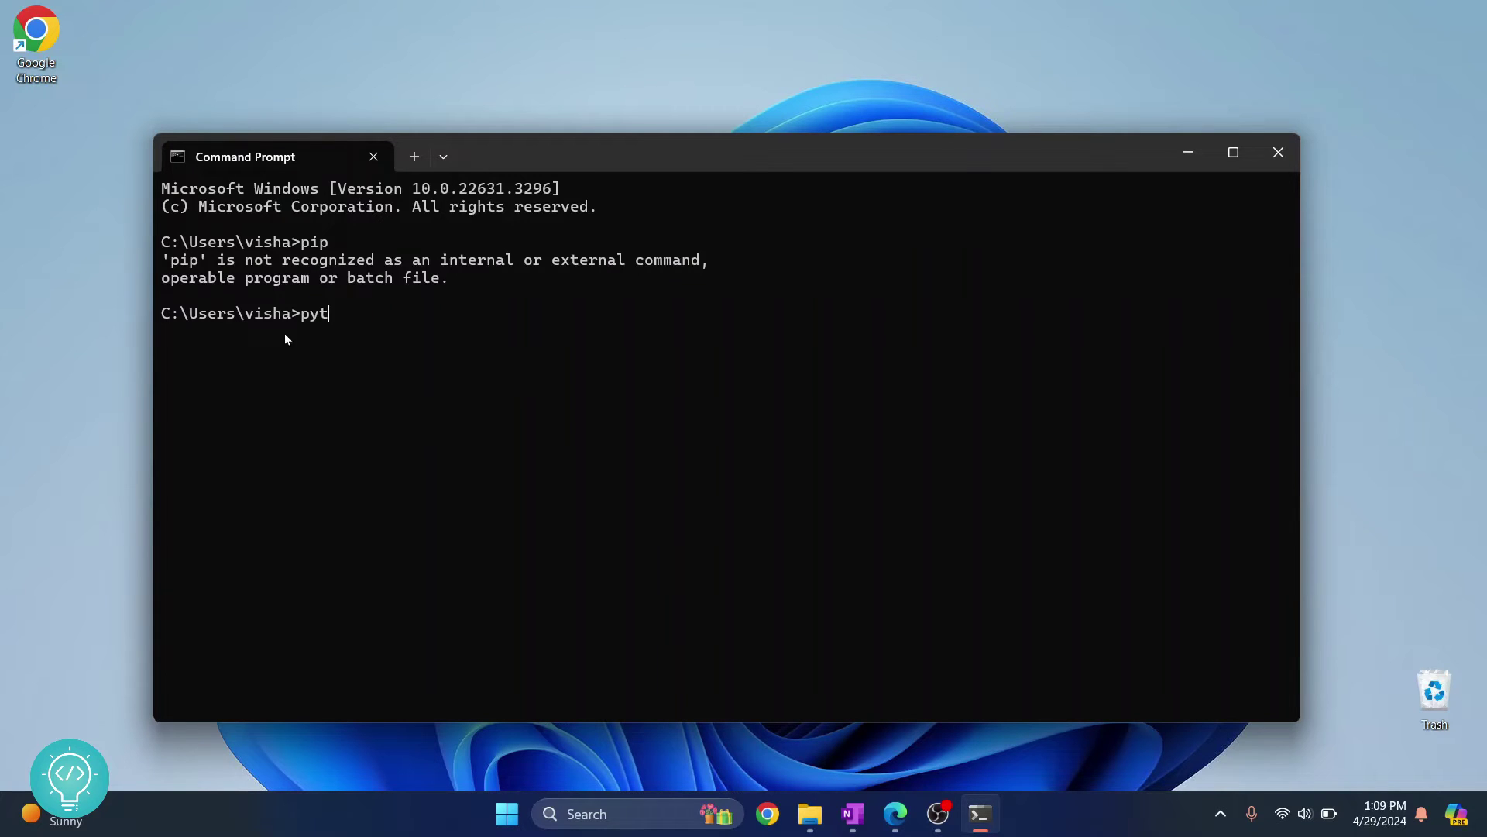
type("hon -m ")
type("pip")
type(" instal")
Step: Run python -m pip --version, which reports pip 24.0 under Python 3.12
key("BackSpace")
key("BackSpace")
key("BackSpace")
key("BackSpace")
key("BackSpace")
type("--version")
key("Return")
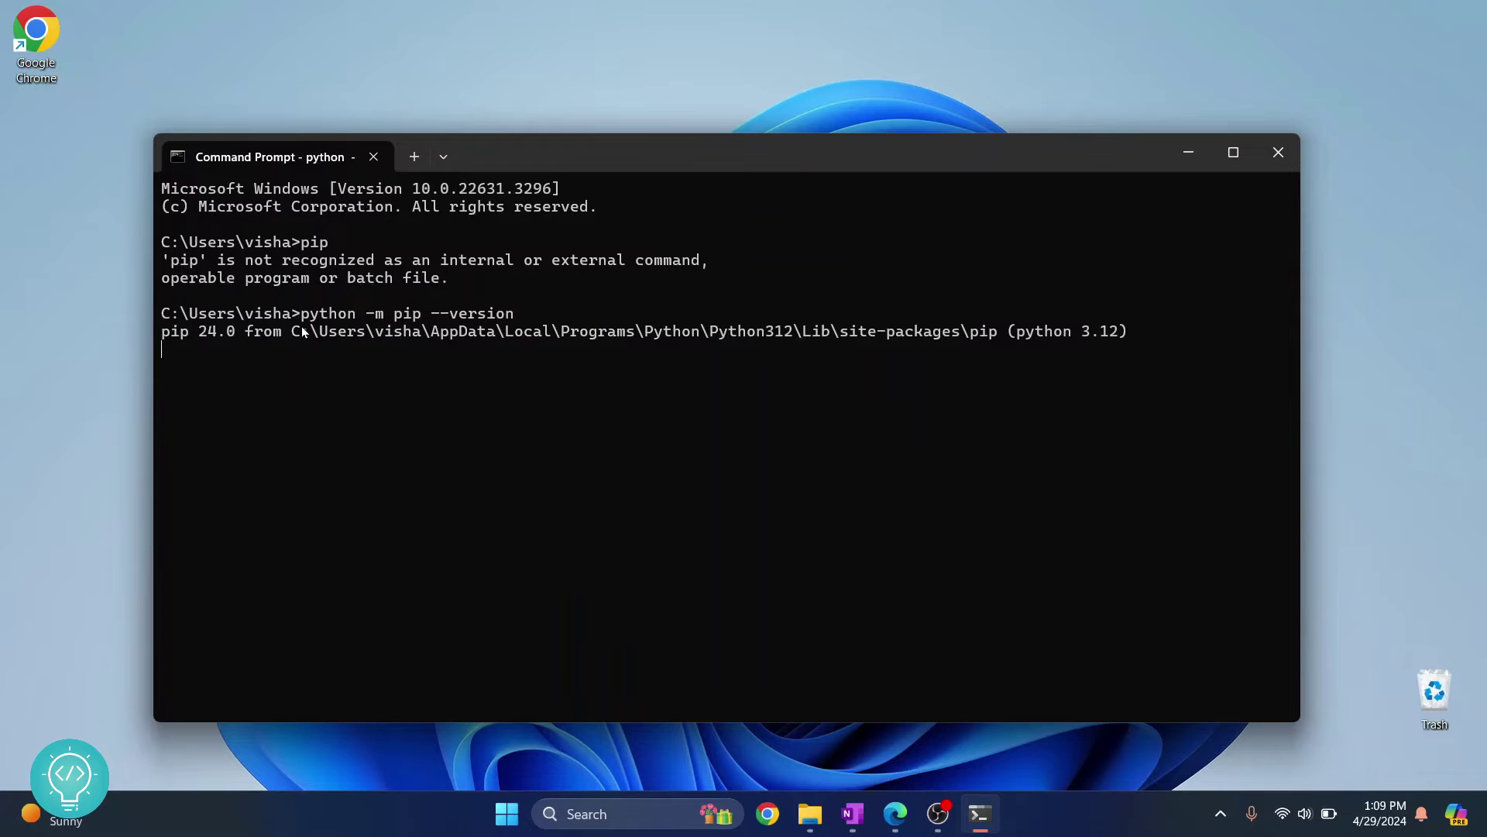
left_click_drag(158, 333, 724, 338)
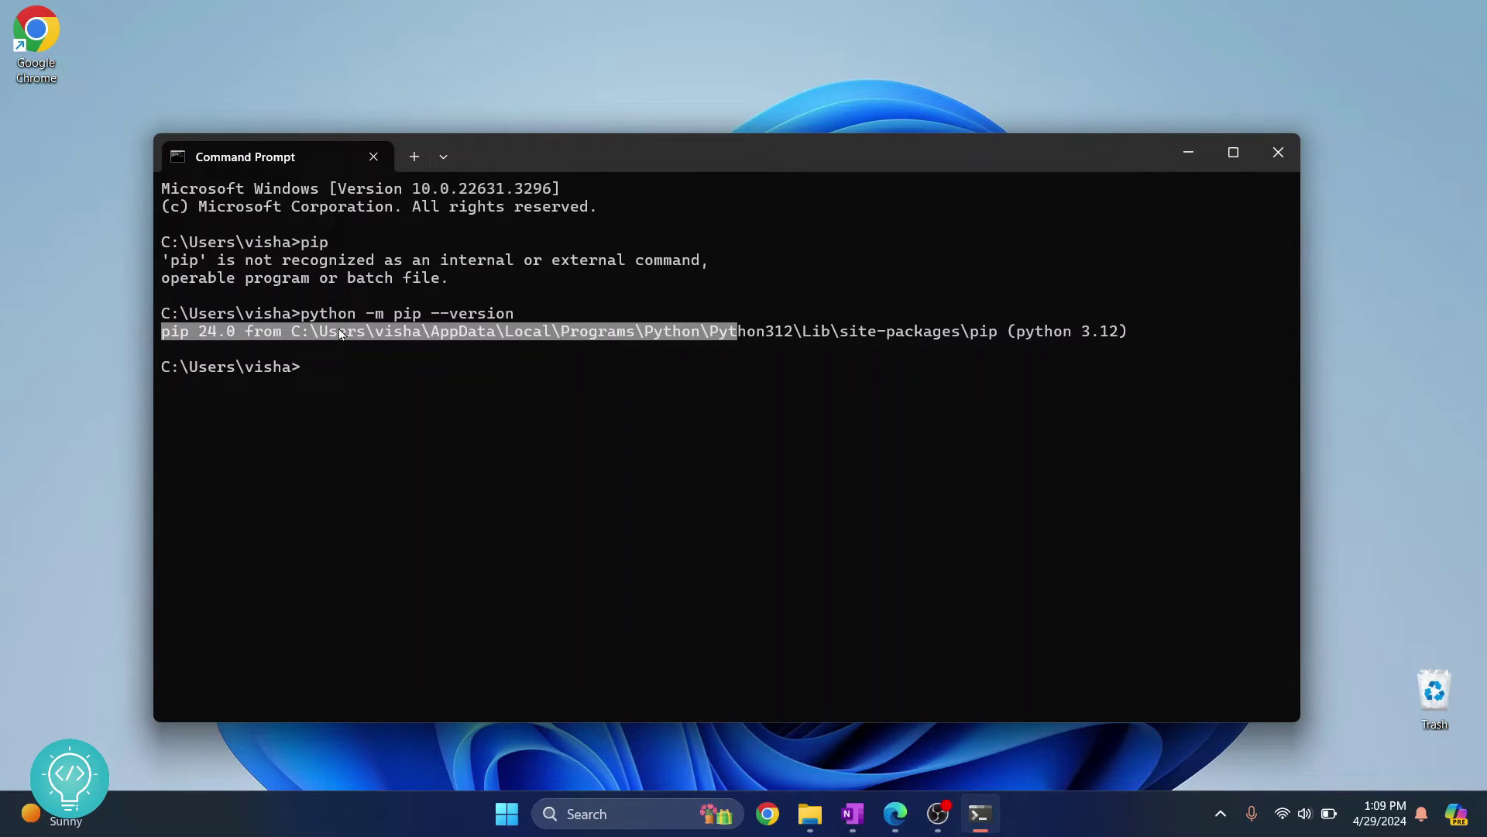
left_click_drag(302, 314, 514, 317)
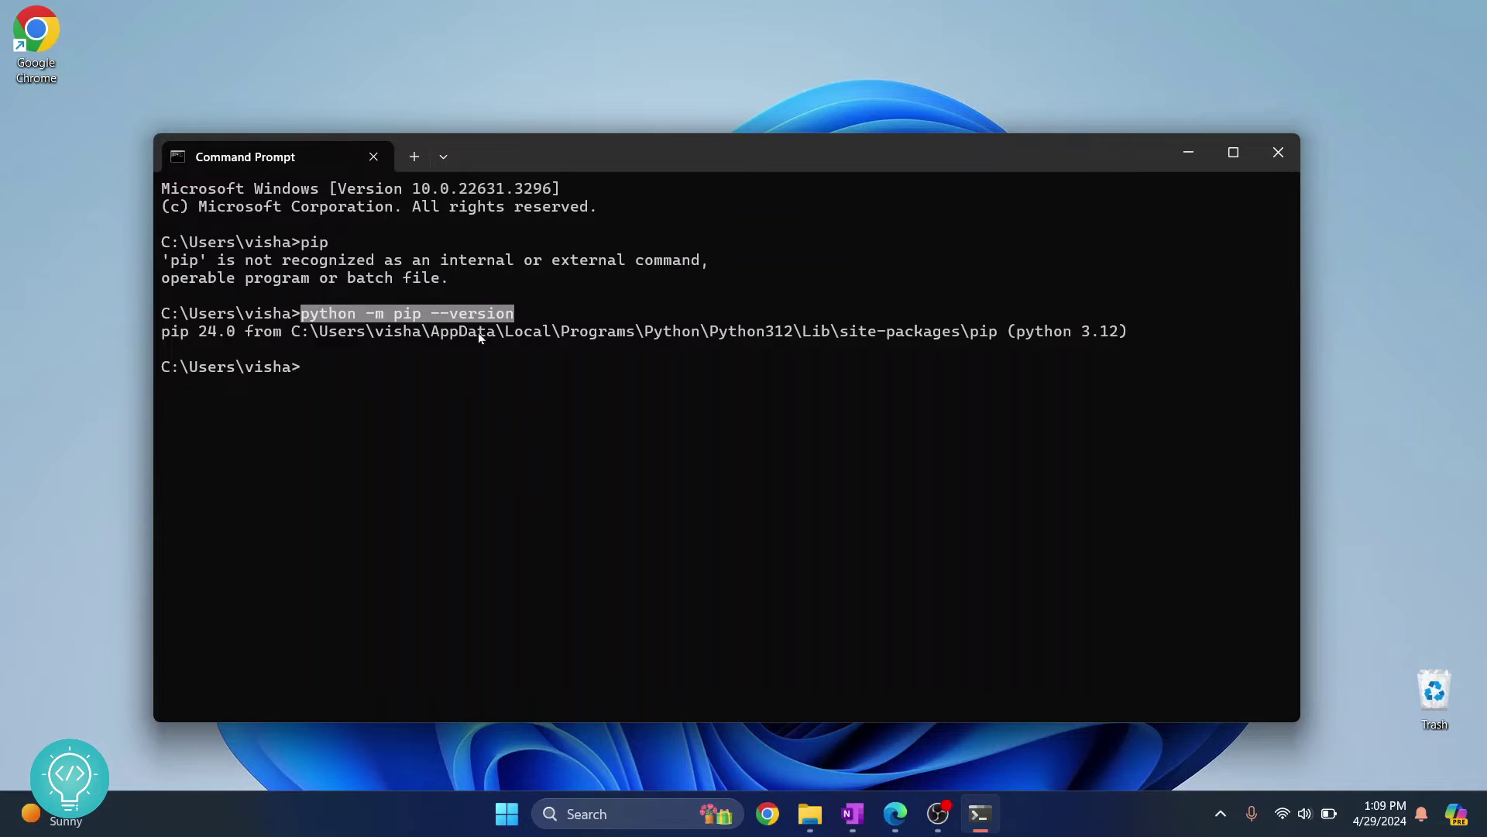
Step: Copy the version command and the Python312 install folder path
key("ctrl+c")
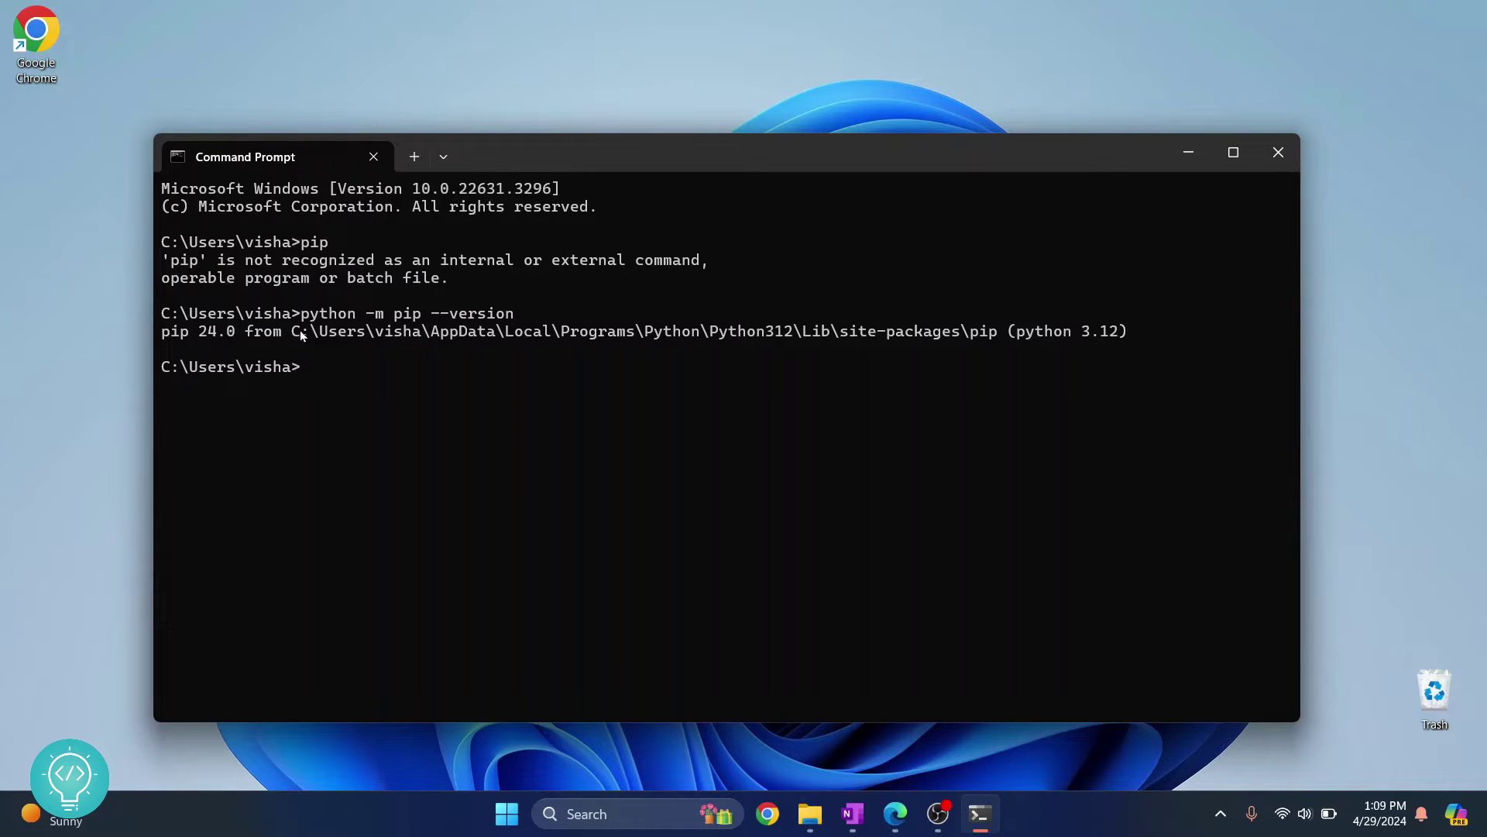
left_click_drag(292, 336, 795, 335)
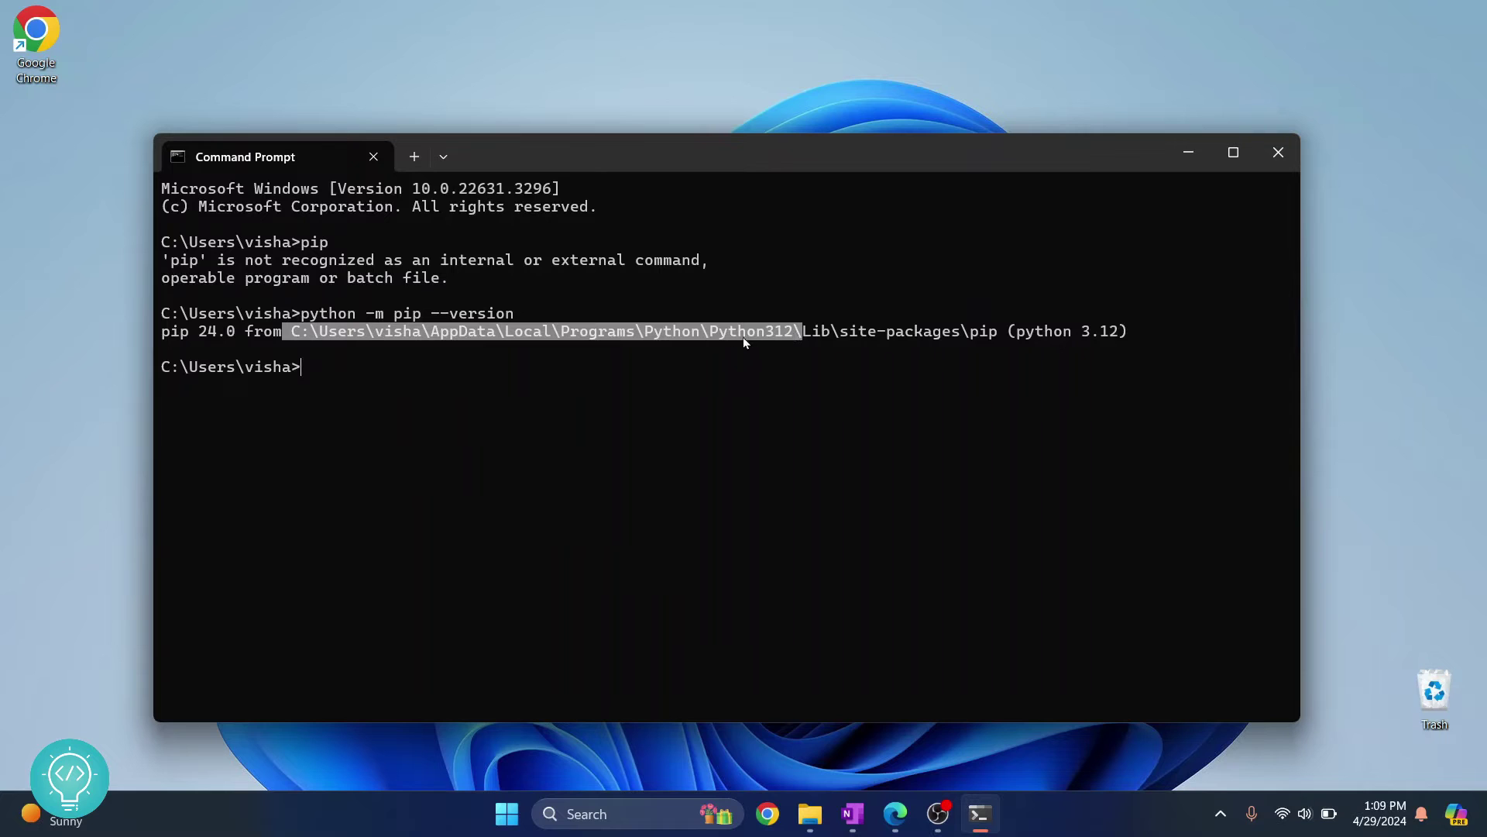
key("ctrl+c")
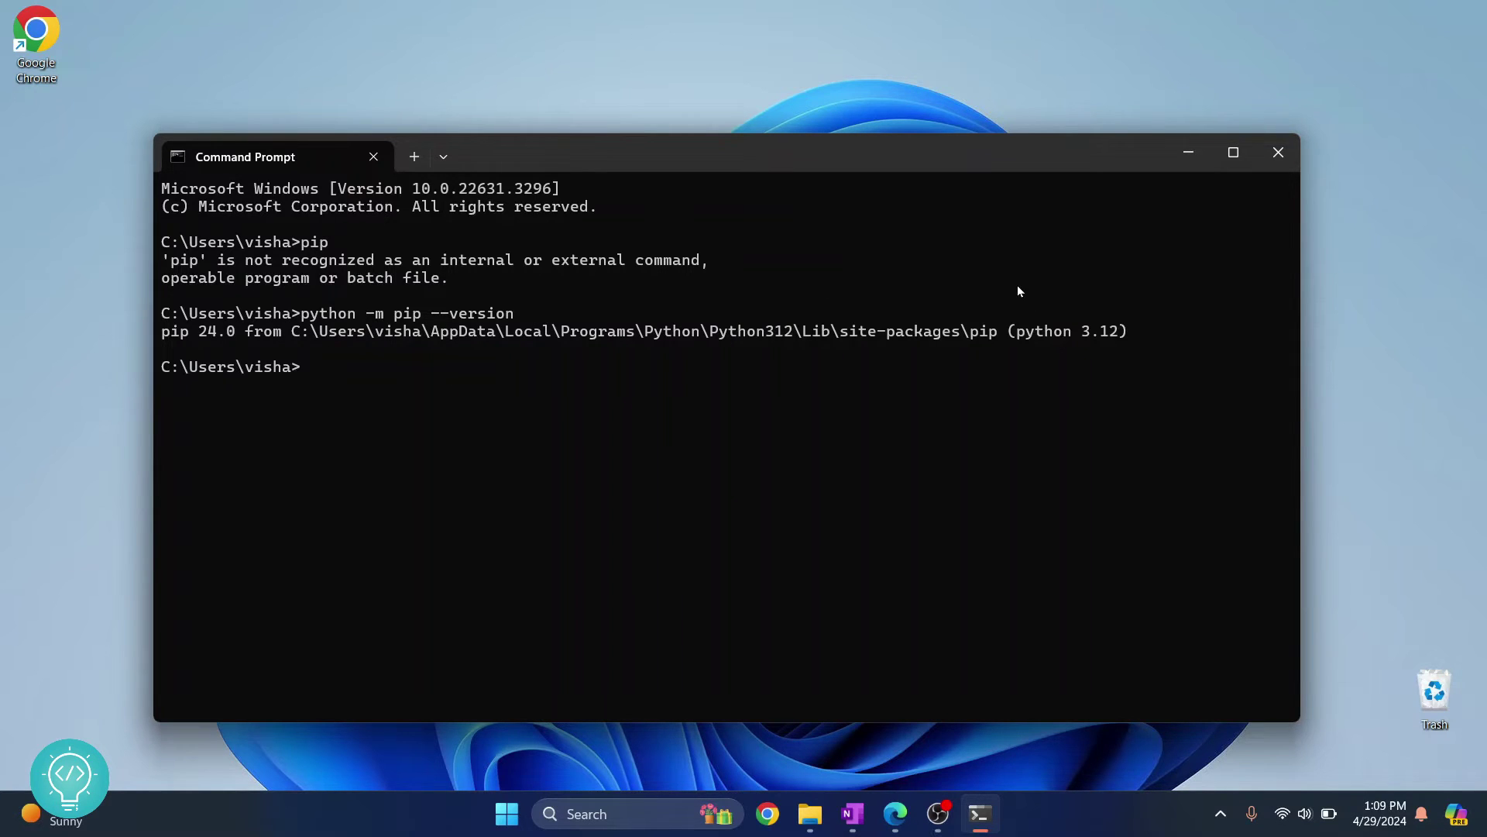
key("super")
type("enviro")
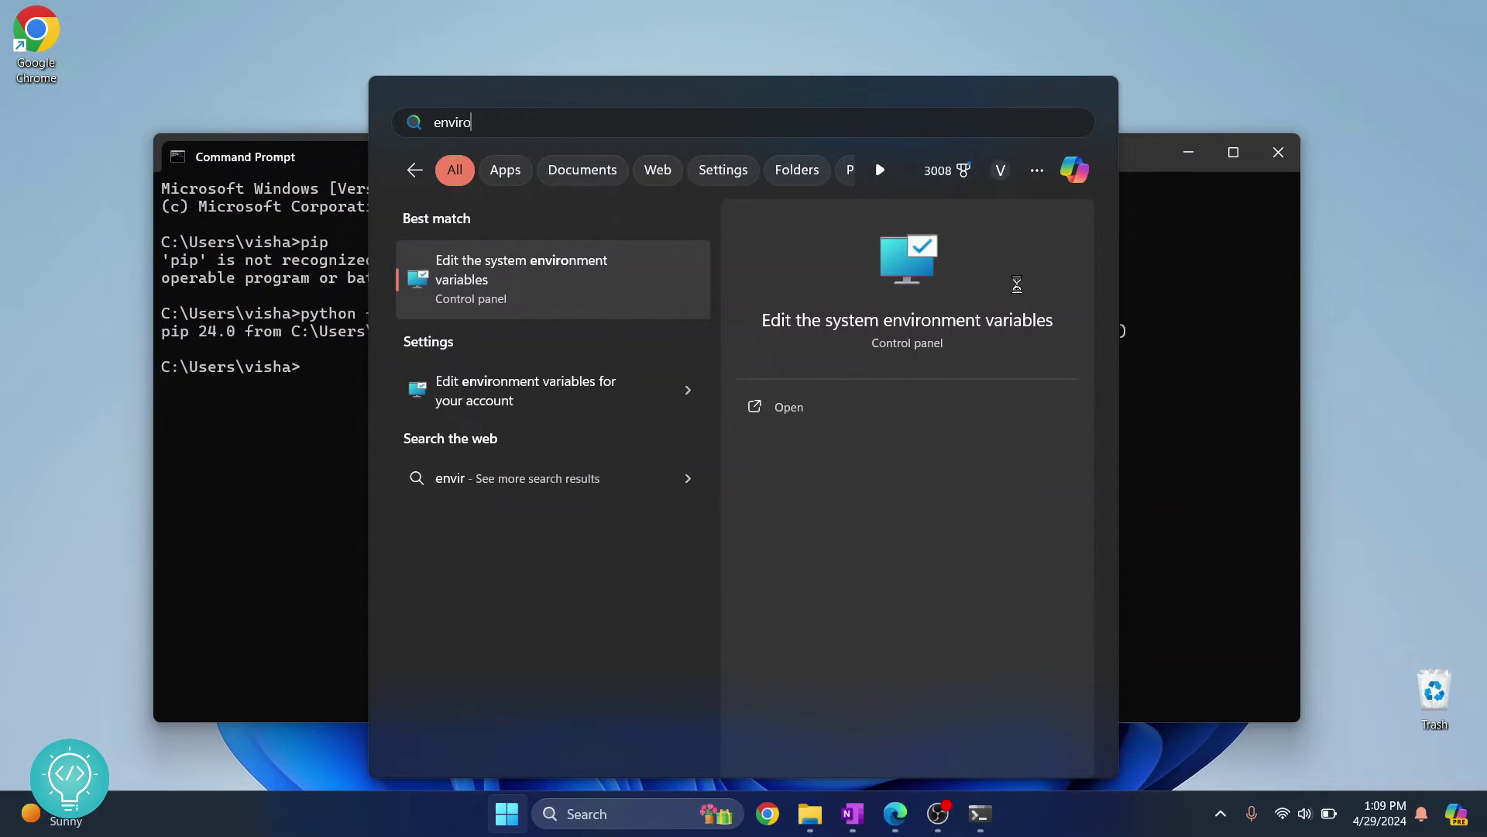
type("n")
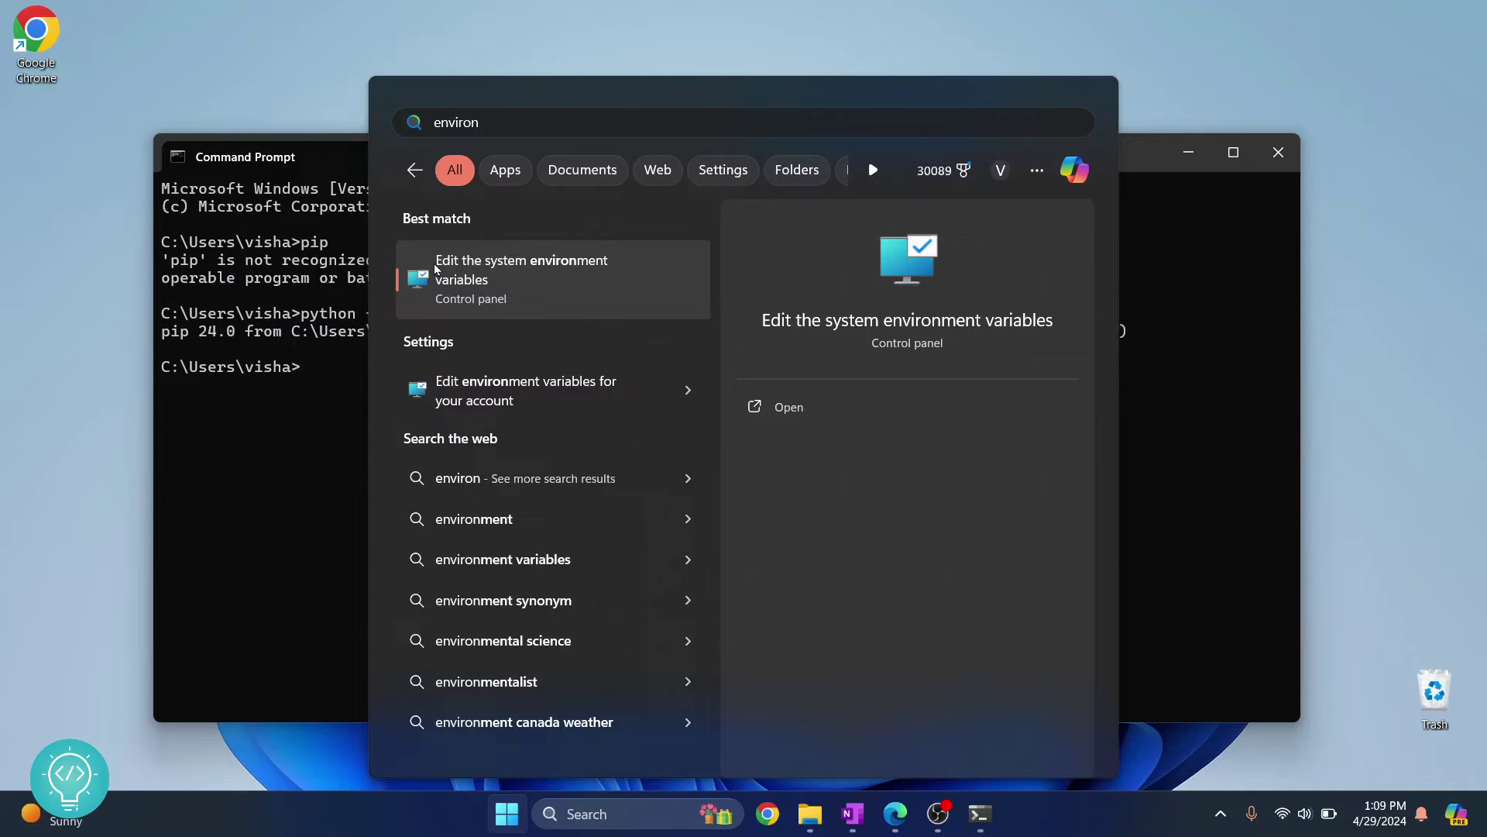
Step: Open Environment Variables and edit the user Path entries, with Python312 listed first
left_click(548, 273)
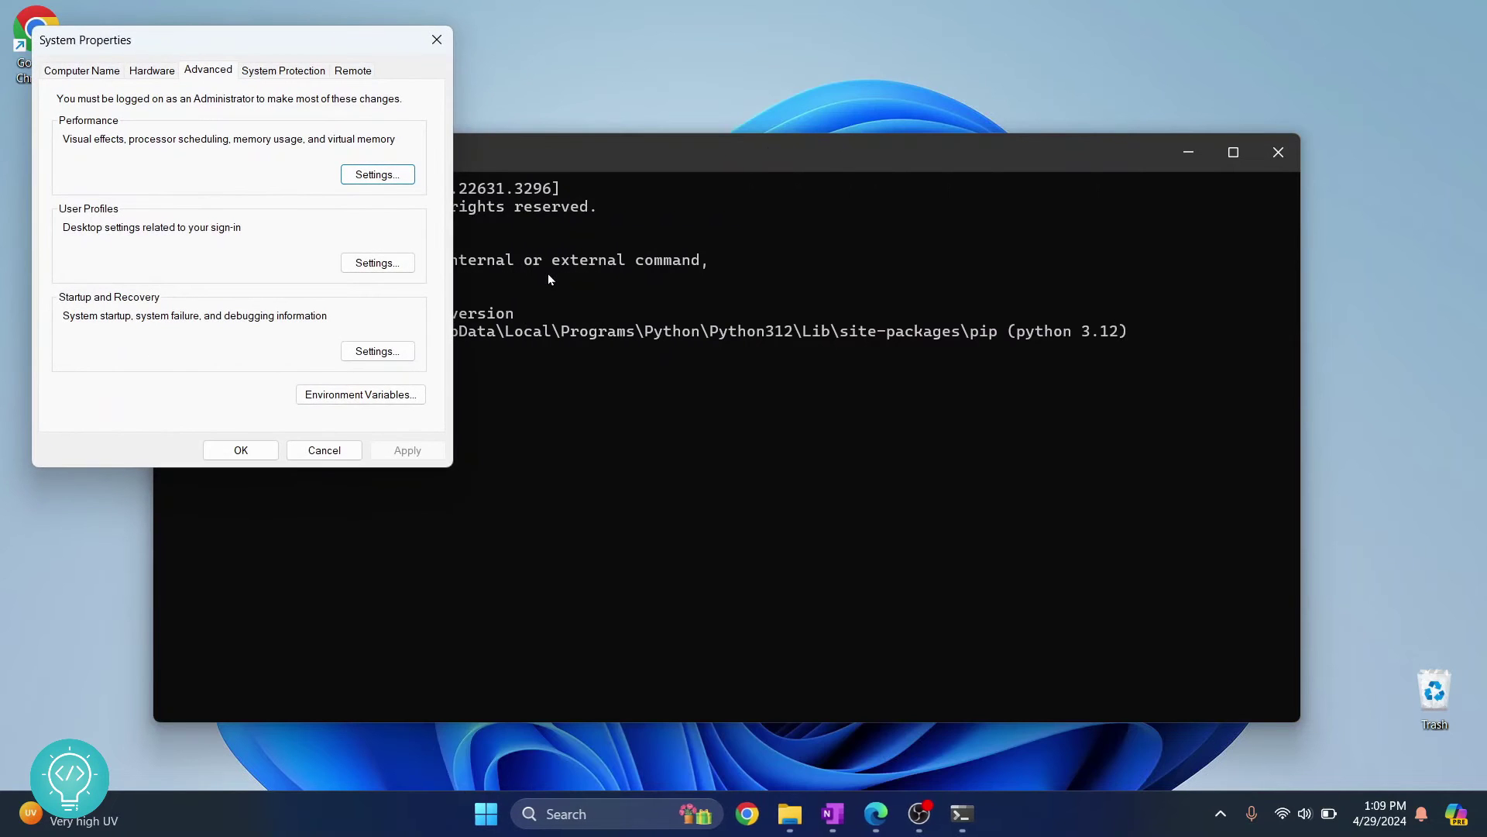
left_click(351, 394)
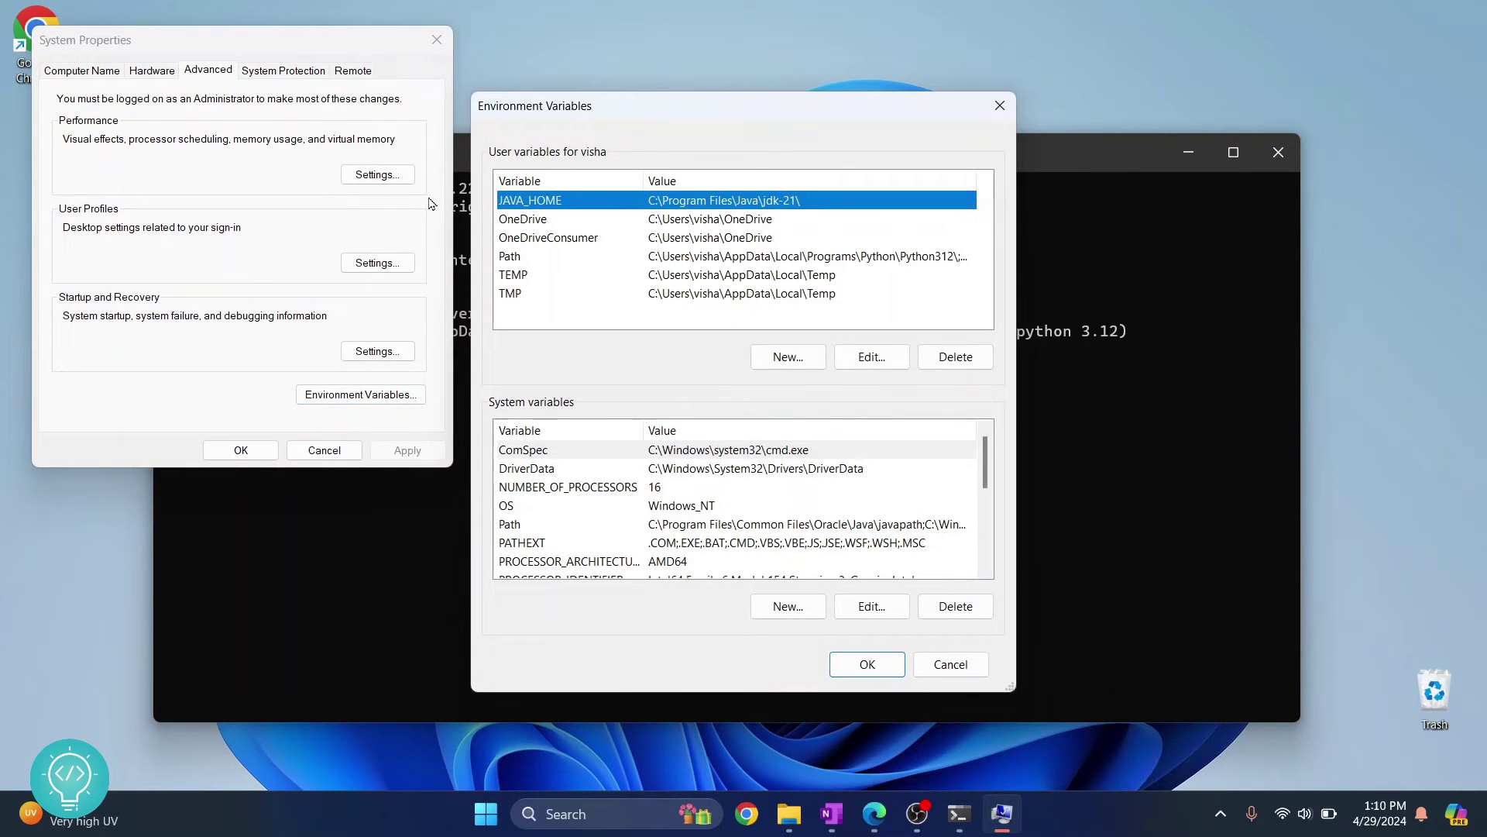
left_click(520, 260)
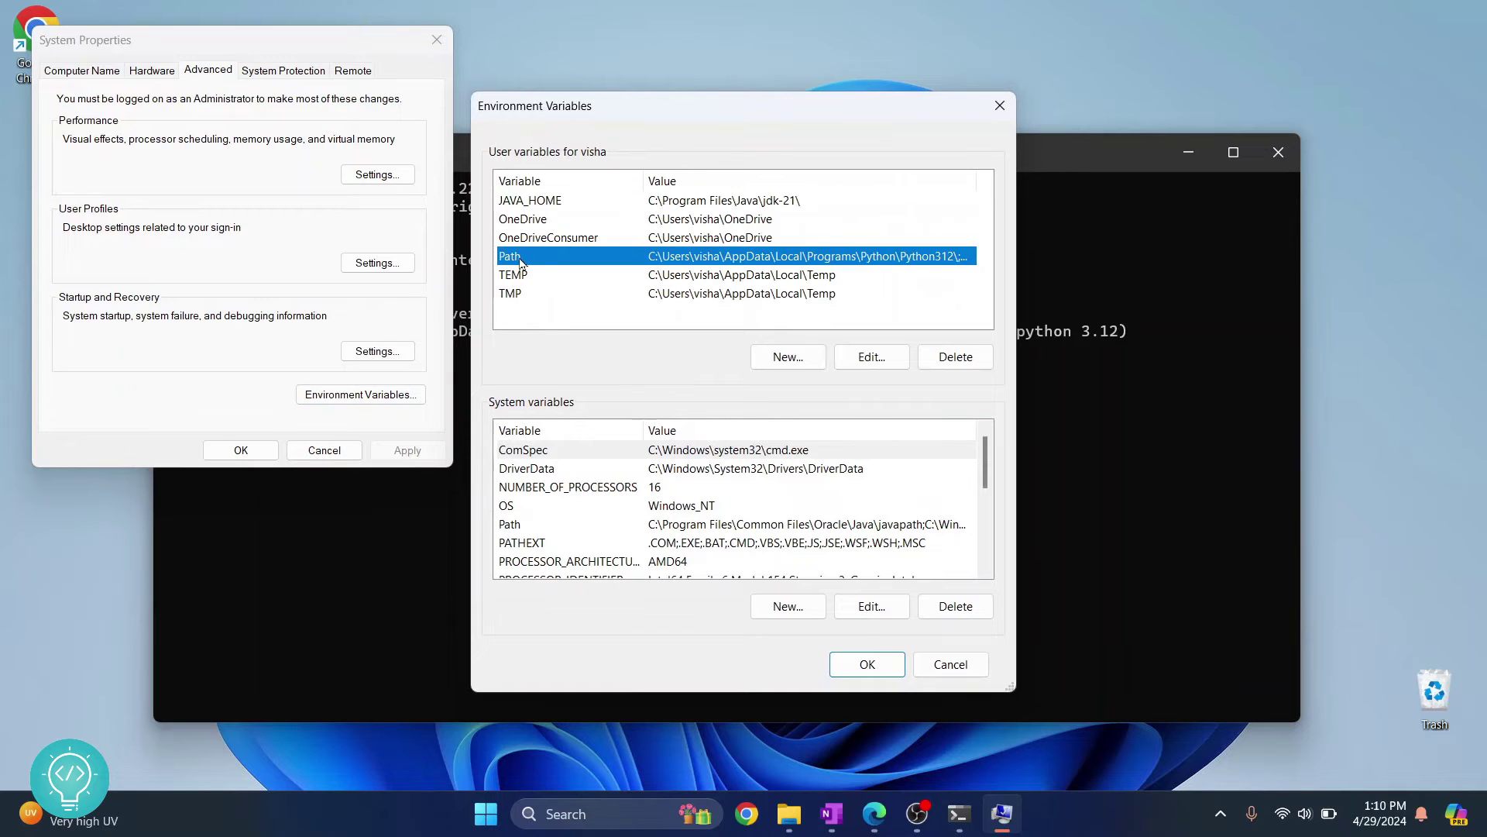
double_click(679, 259)
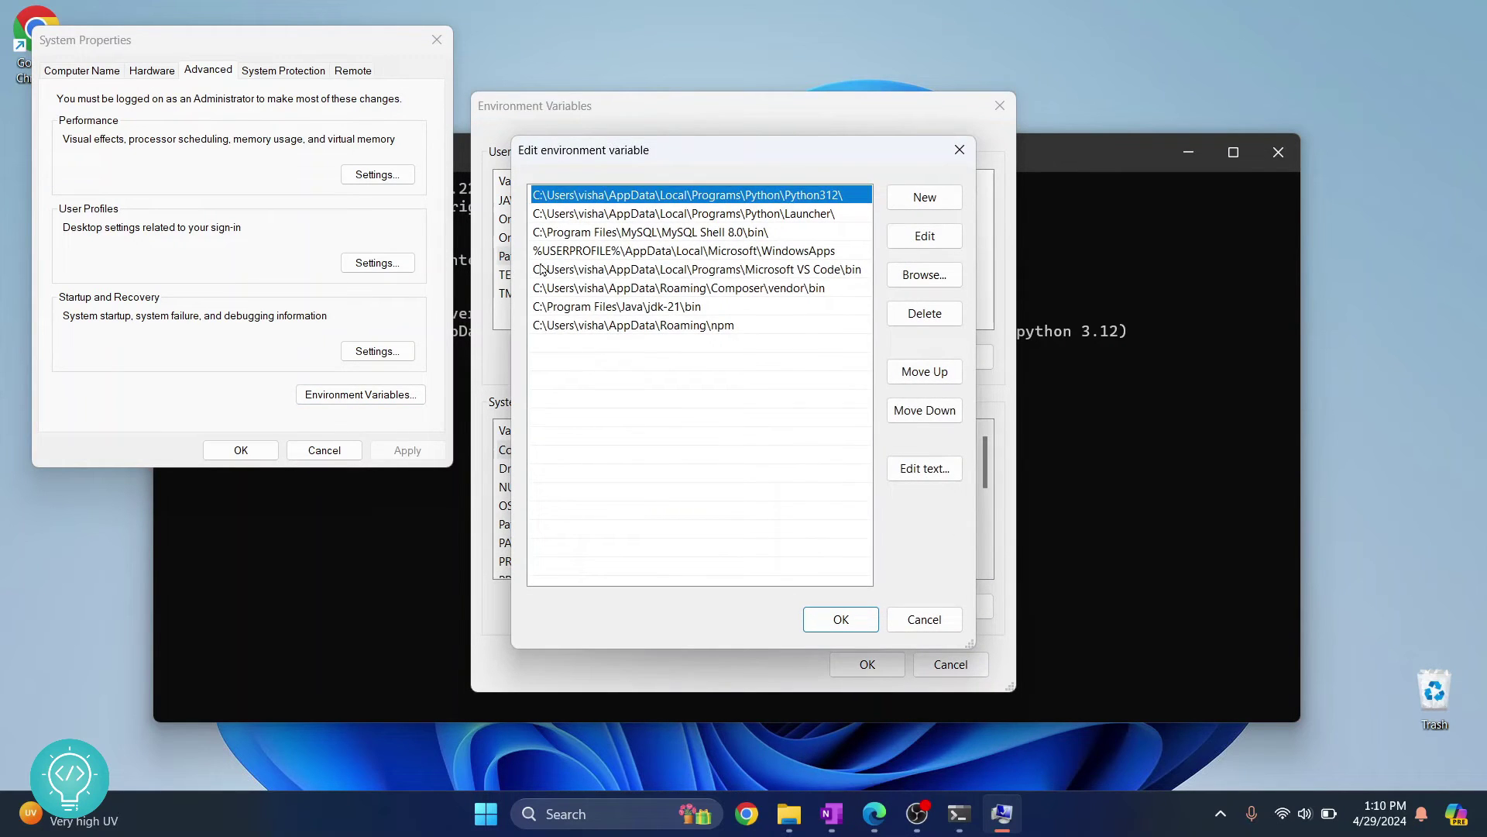
Step: Add a Python312\Scripts entry to the user Path and confirm all dialogs with OK
left_click(549, 349)
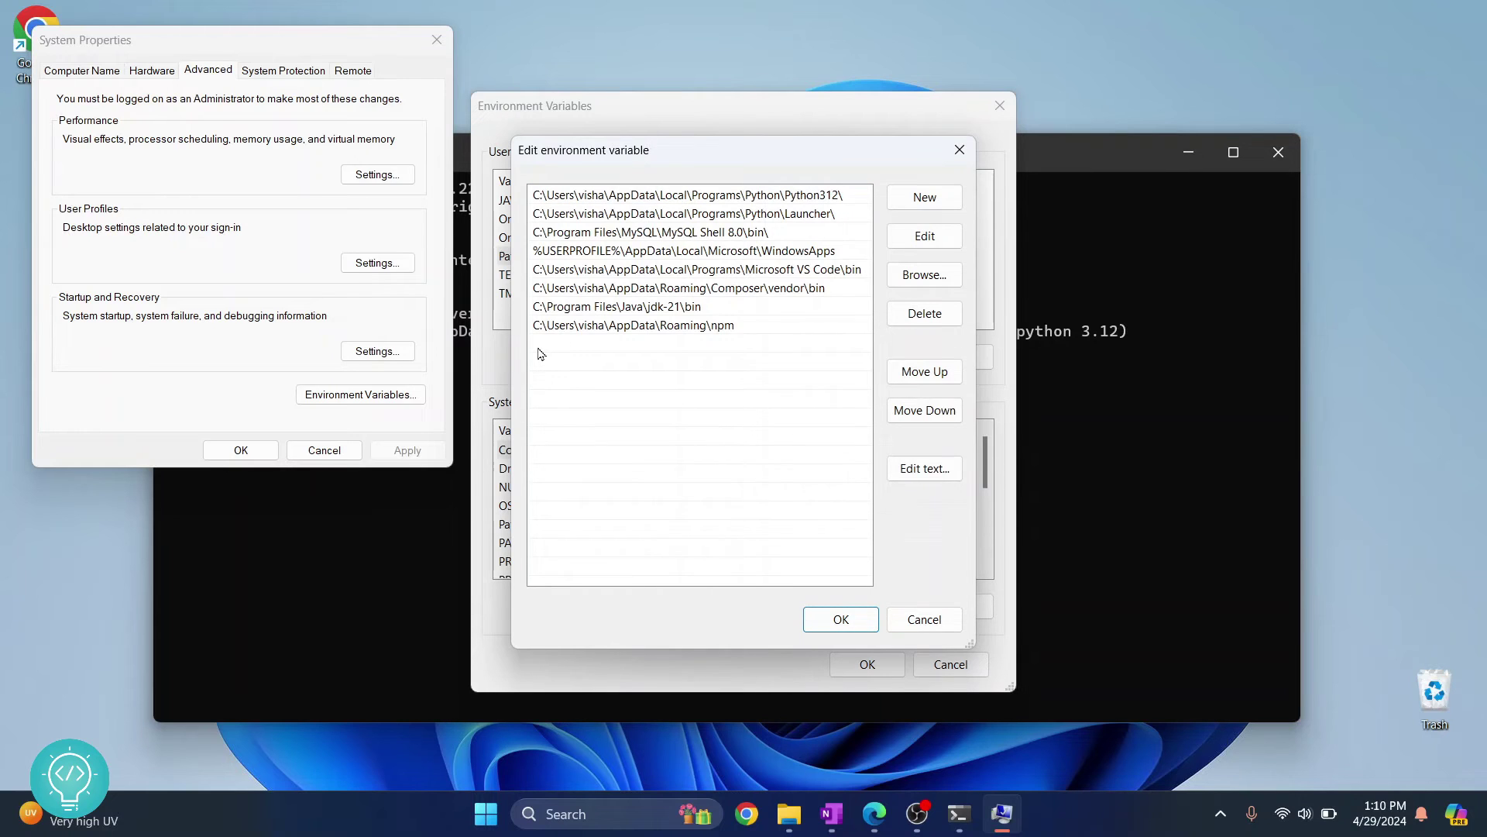
double_click(540, 348)
key("ctrl+v")
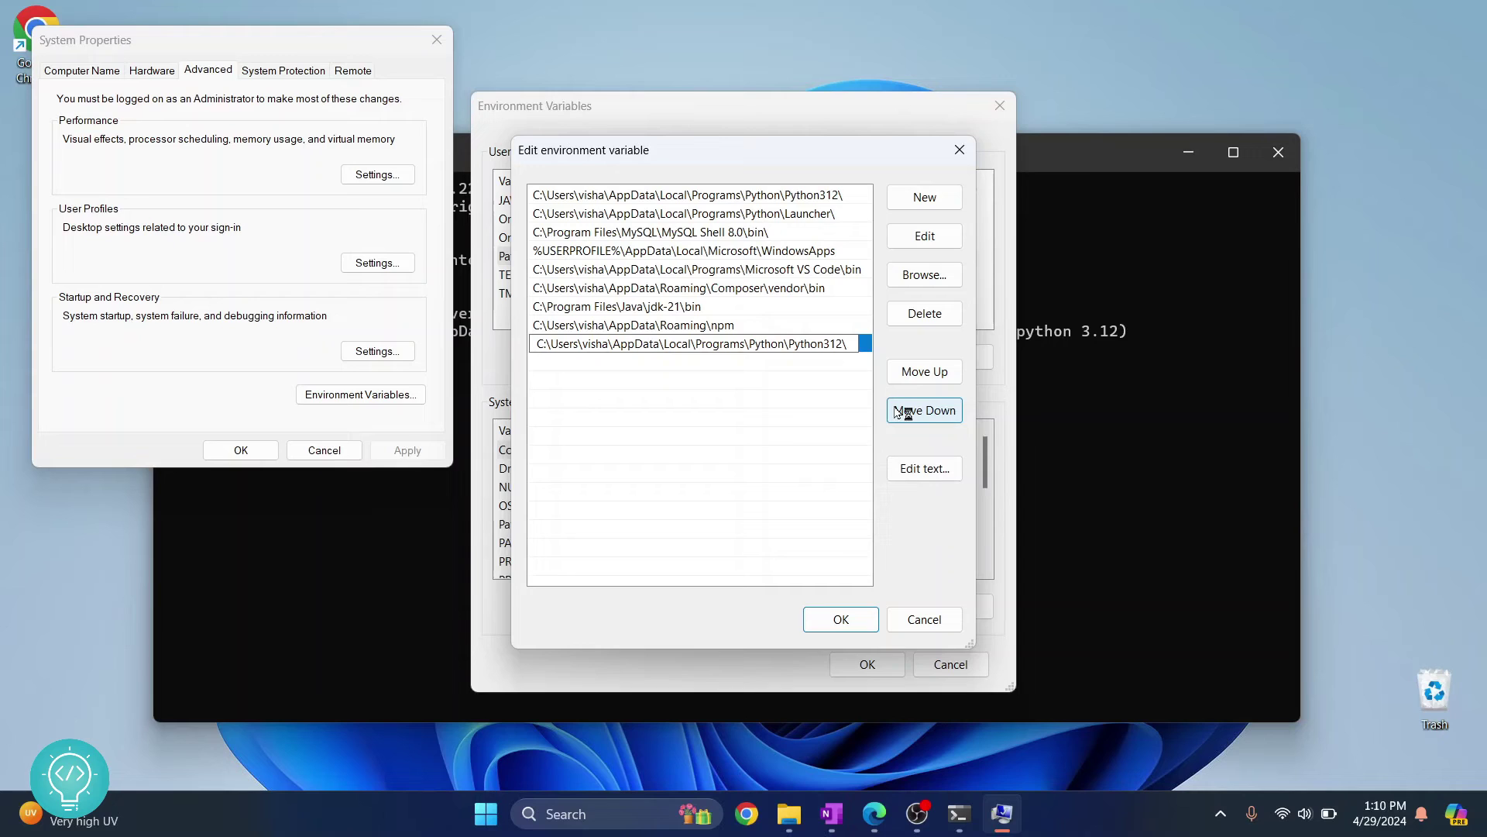
type("Scripts")
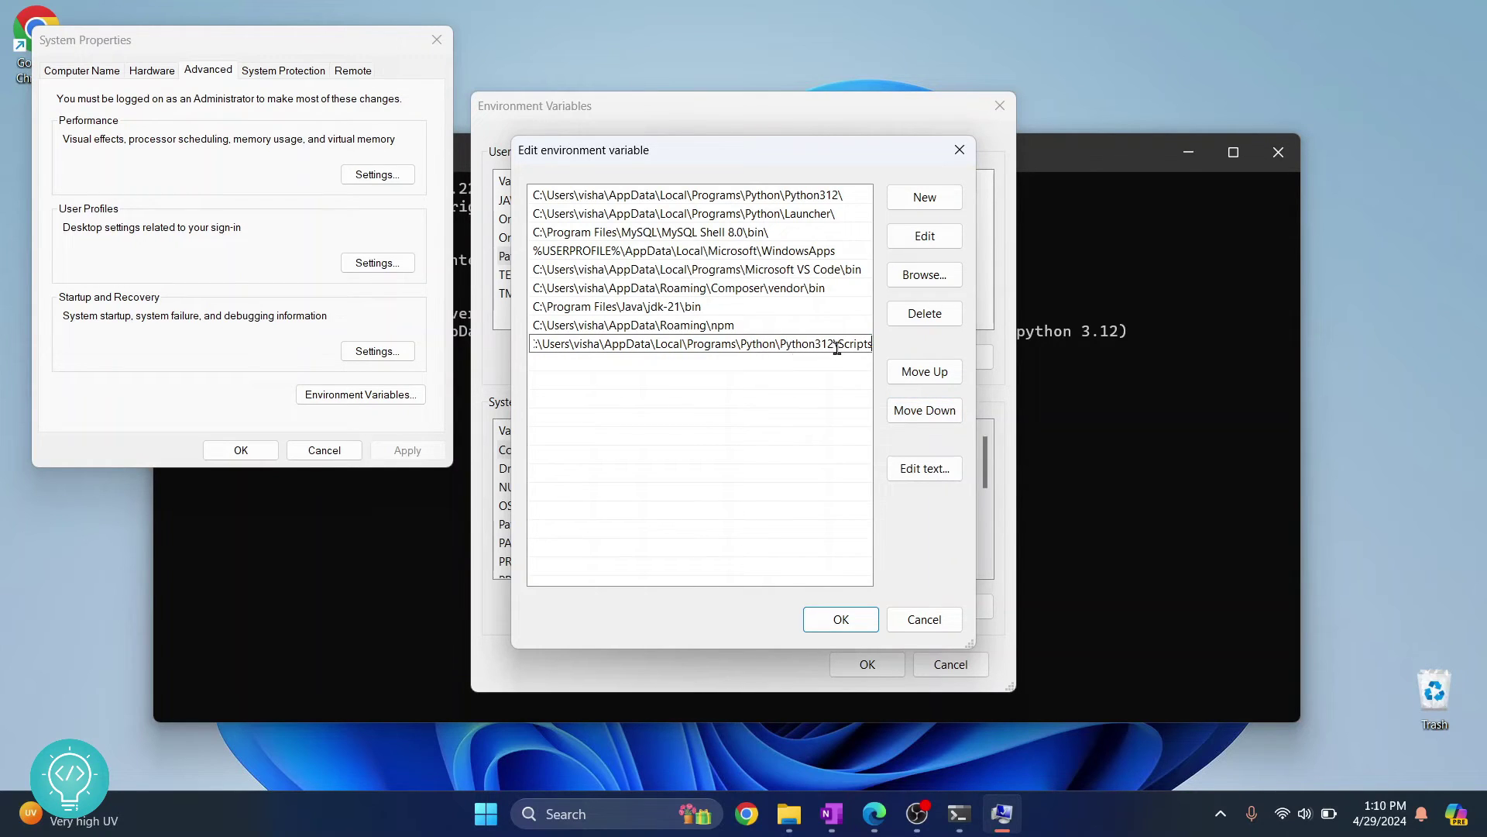
left_click(842, 620)
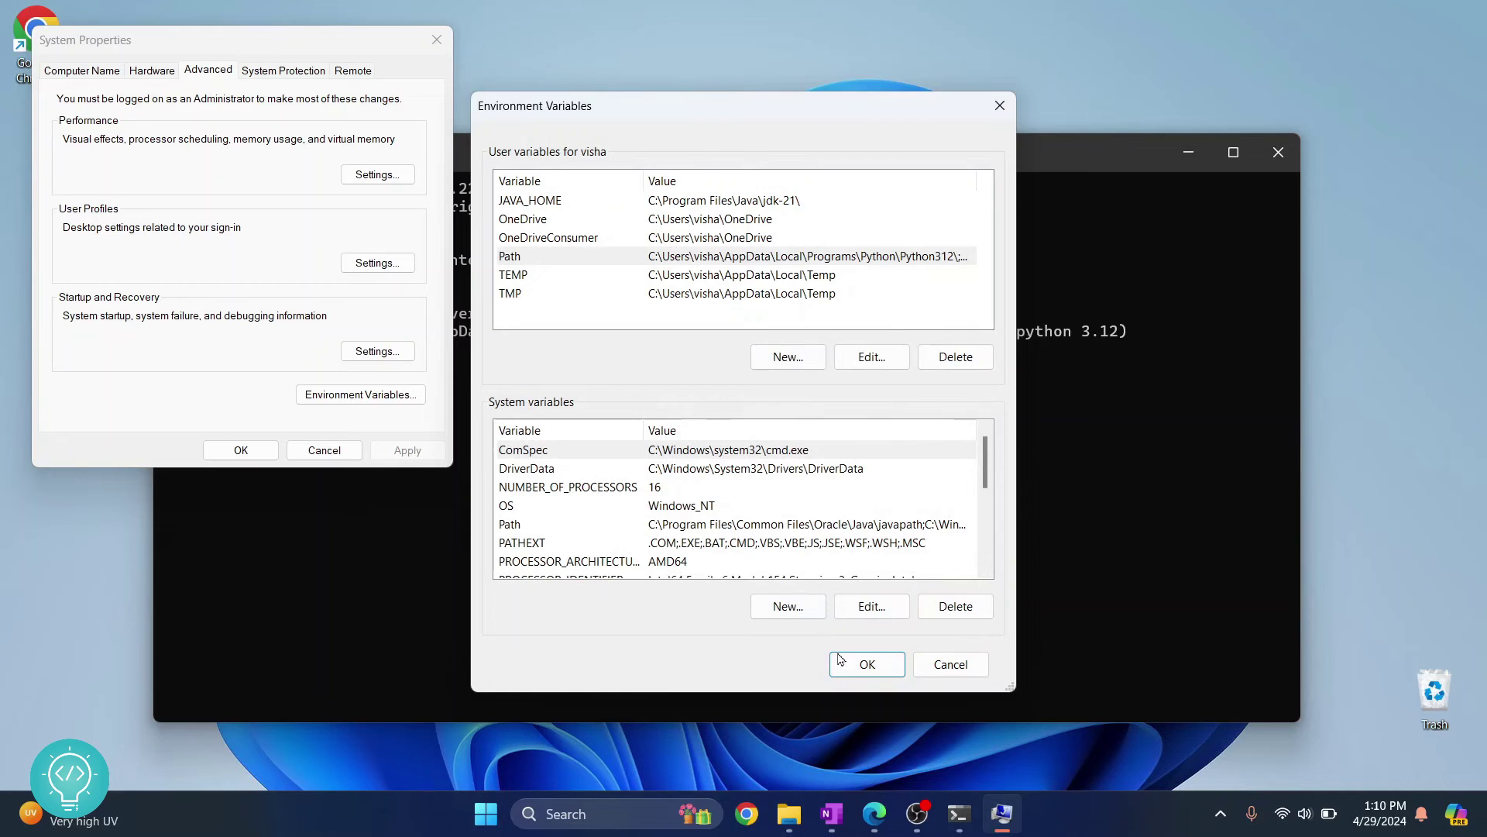
left_click(860, 666)
left_click(231, 455)
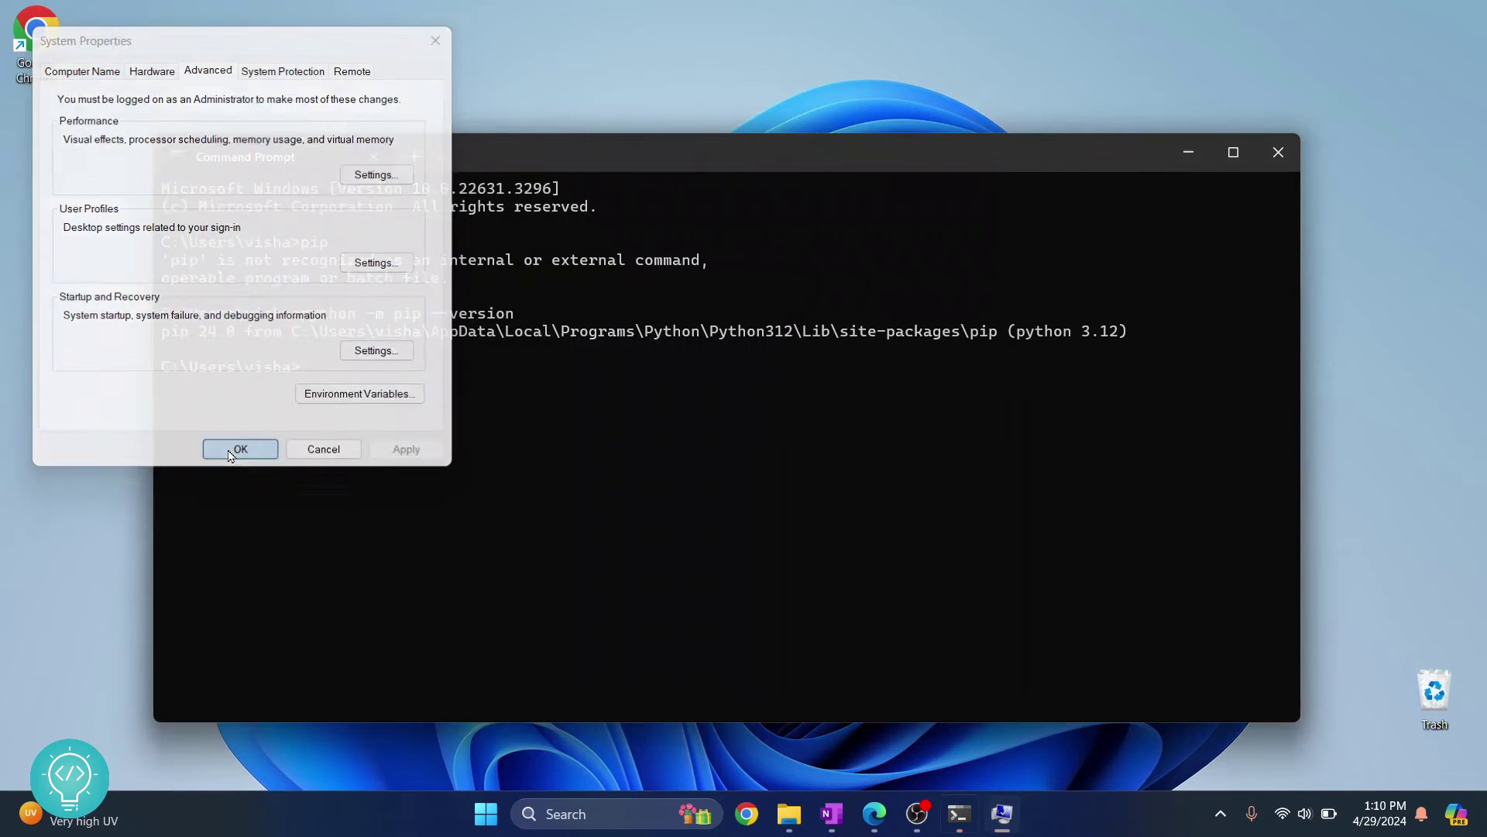
type("exit")
Step: Exit Command Prompt and relaunch a fresh window
key("Return")
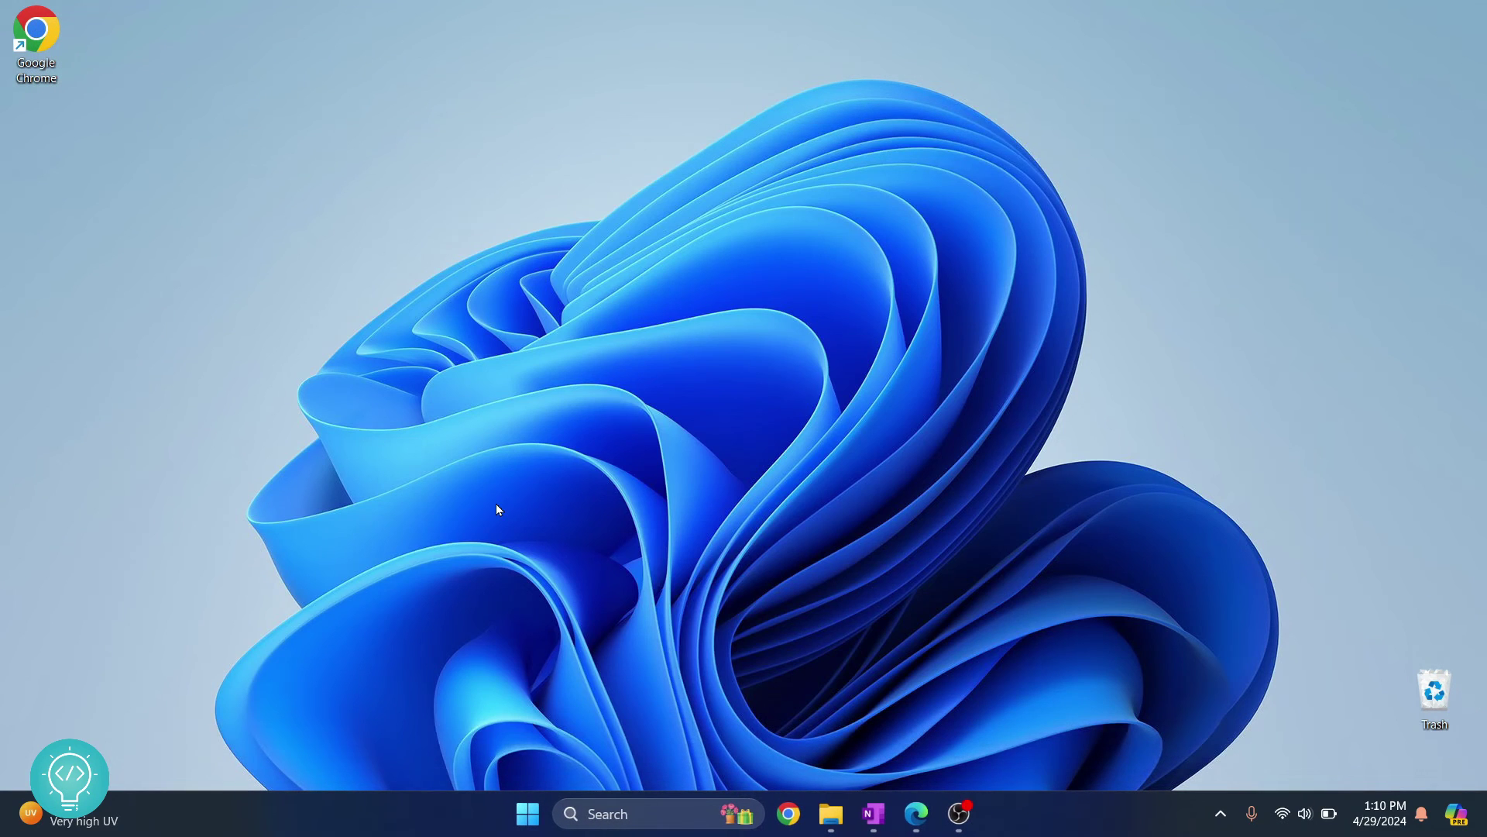
key("super")
type("cmd")
key("Return")
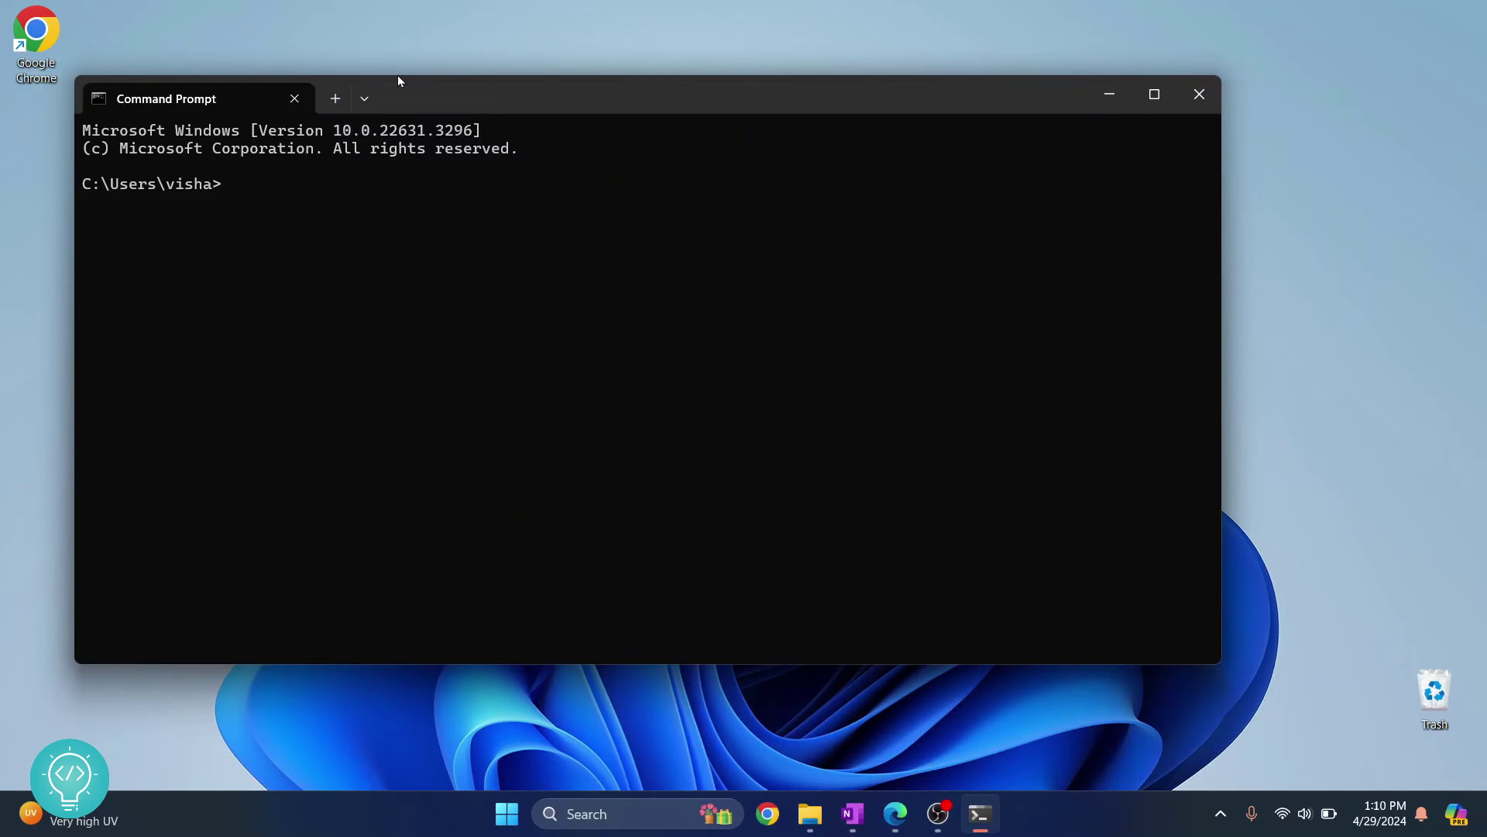
type("pip")
Step: Confirm pip now runs, then run pip install numpy
key("Return")
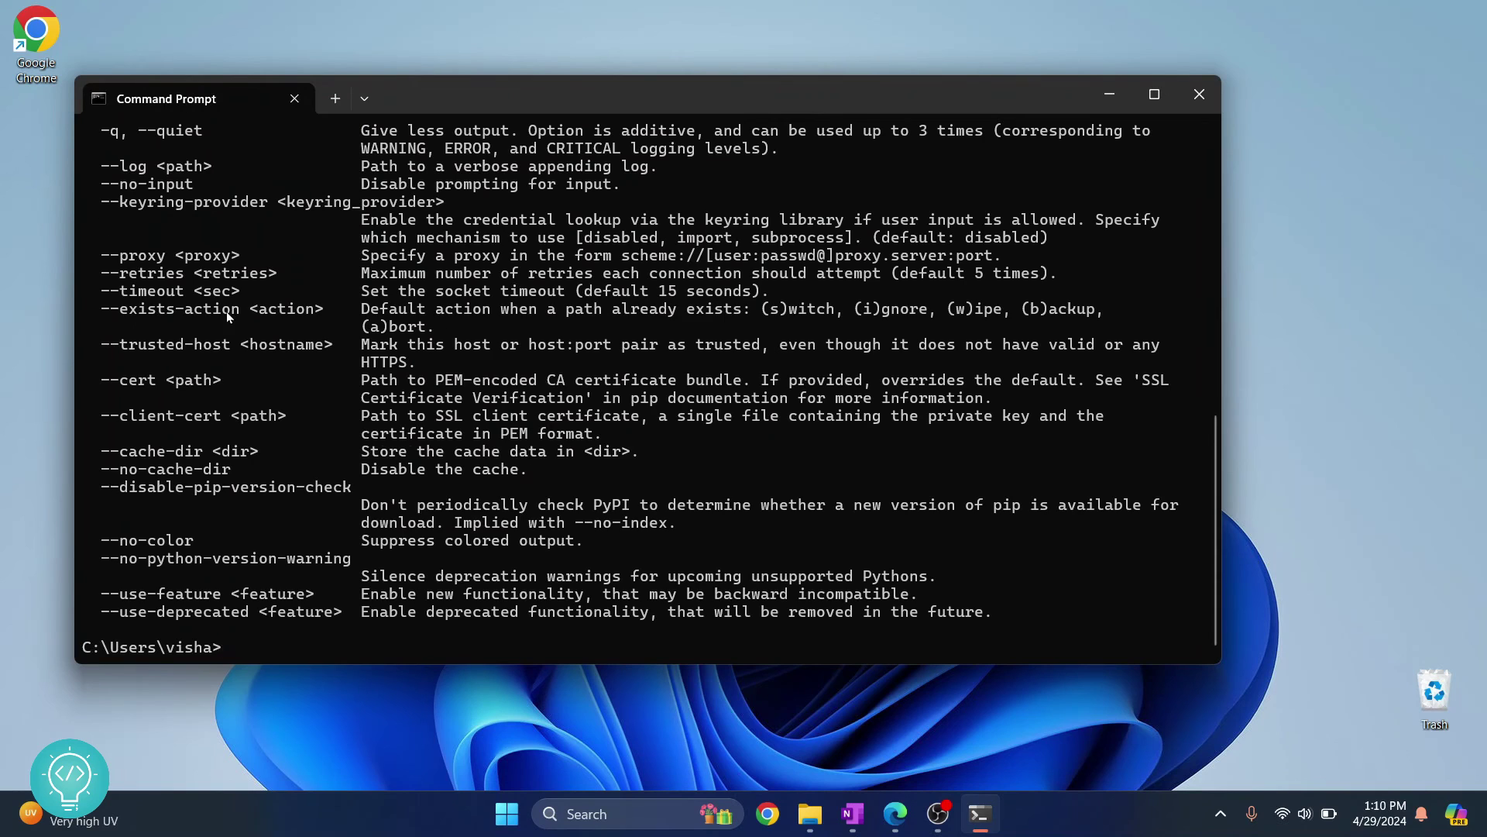
scroll(227, 314, "up", 10)
scroll(227, 314, "up", 5)
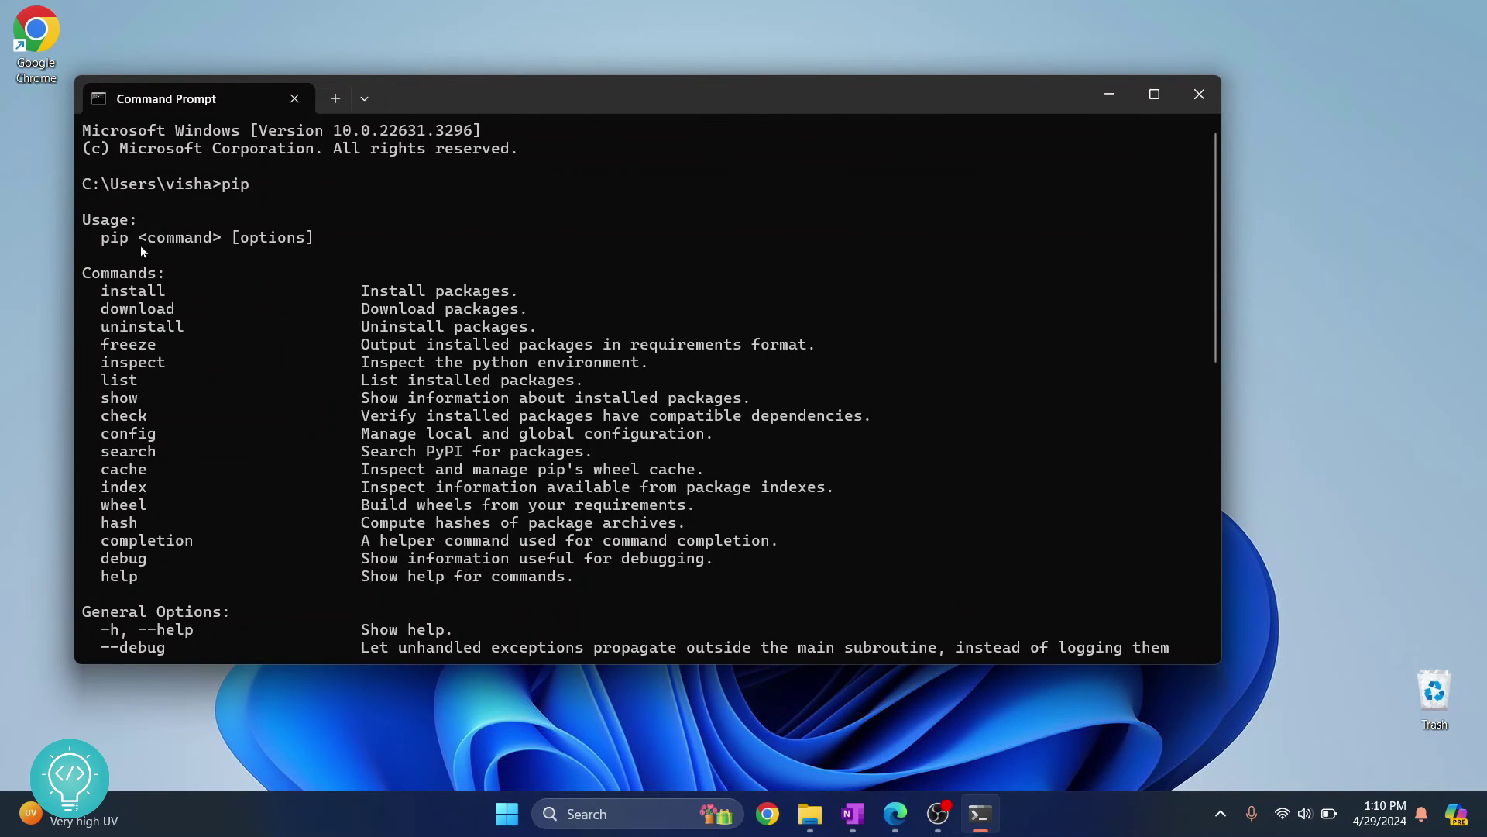
scroll(175, 385, "down", 15)
type("pip")
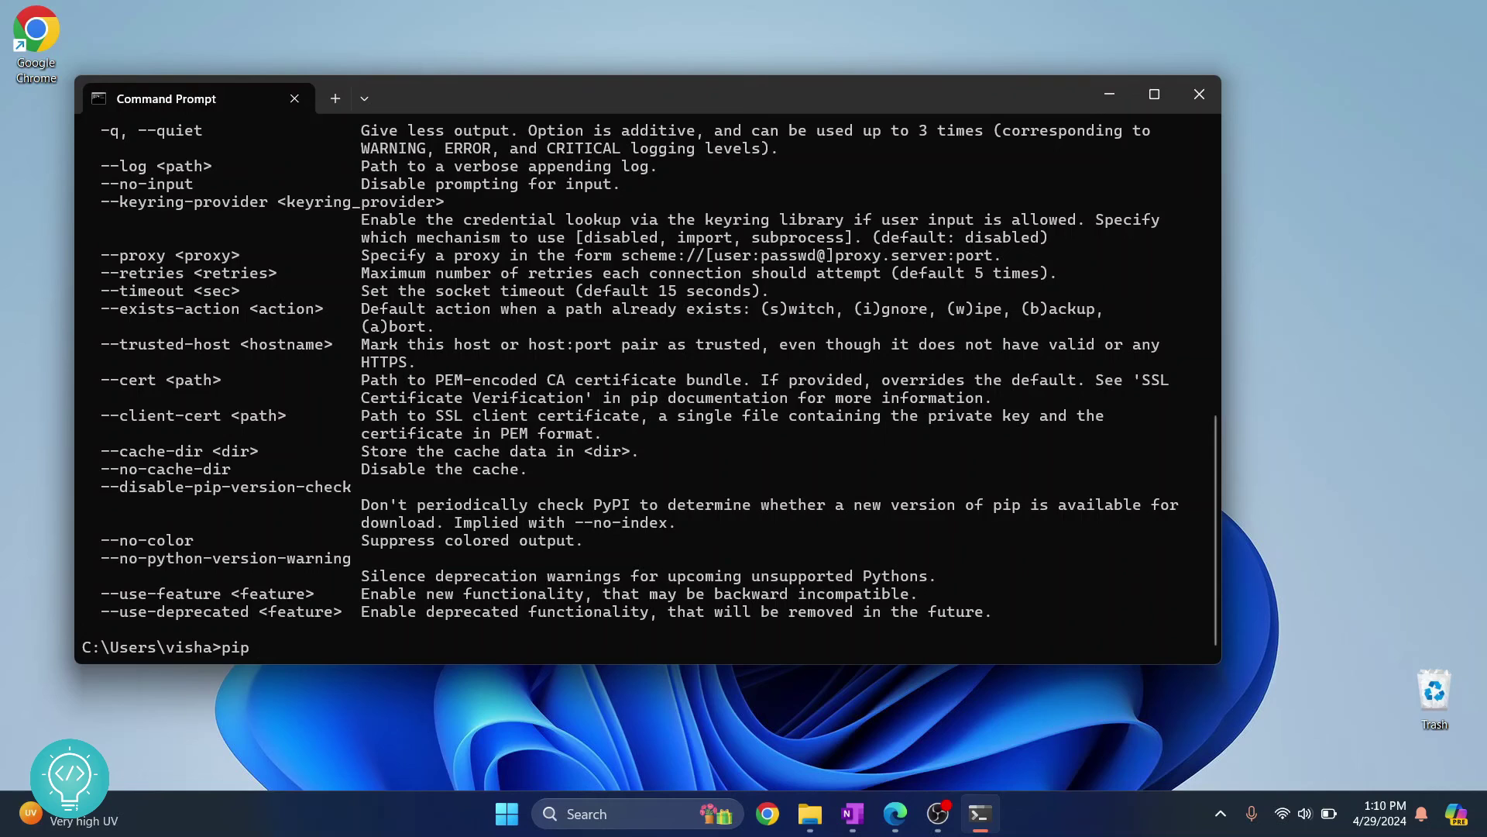
type(" install python")
key("BackSpace")
key("BackSpace")
key("BackSpace")
key("BackSpace")
key("BackSpace")
type("numpy")
key("Return")
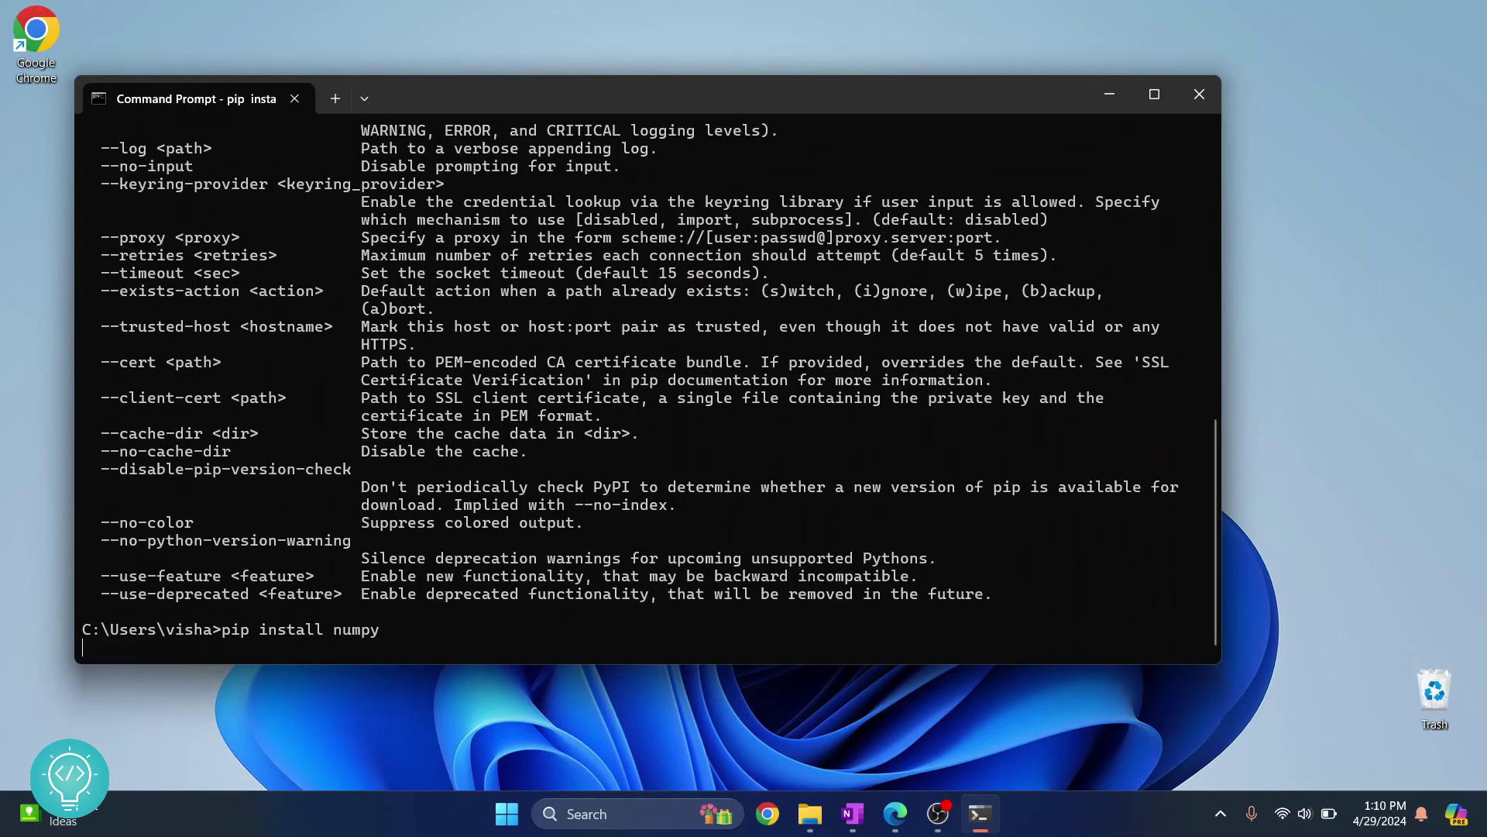